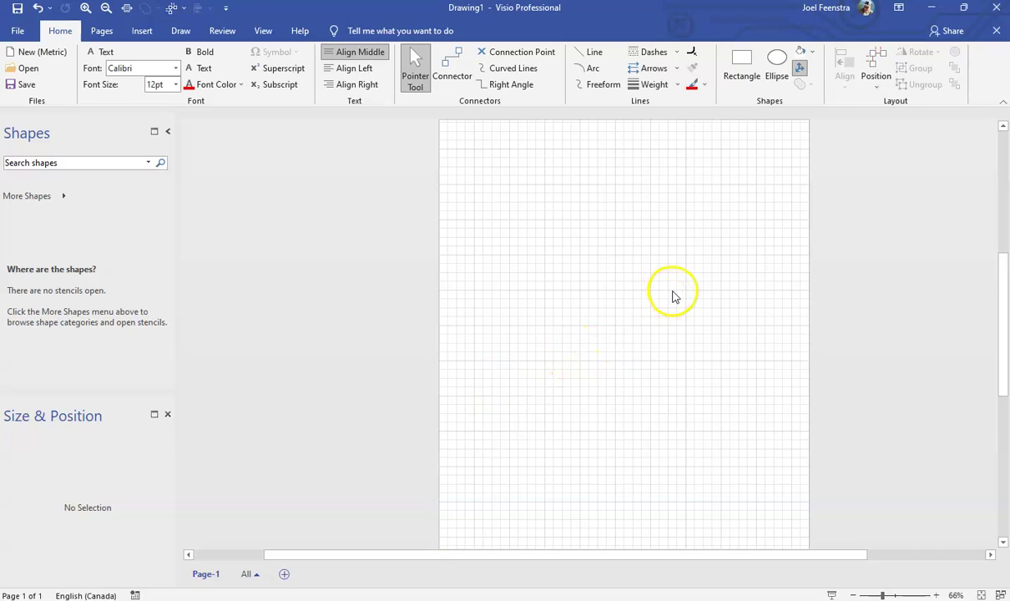
- Draw a 30 x 14.5 mm ellipse on the page with the Ellipse tool
left_click(777, 65)
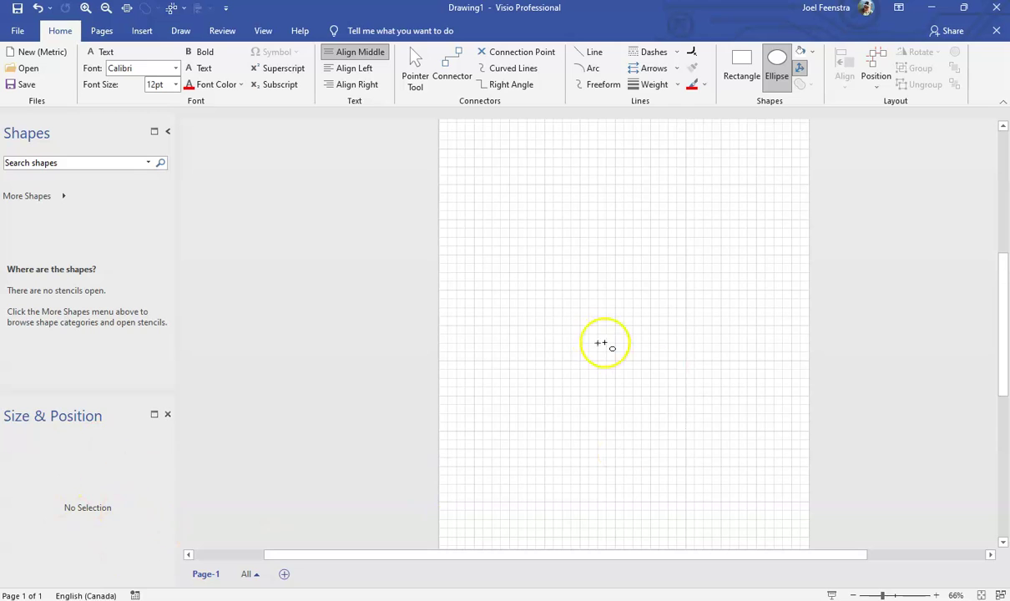
scroll(697, 292, "up", 2)
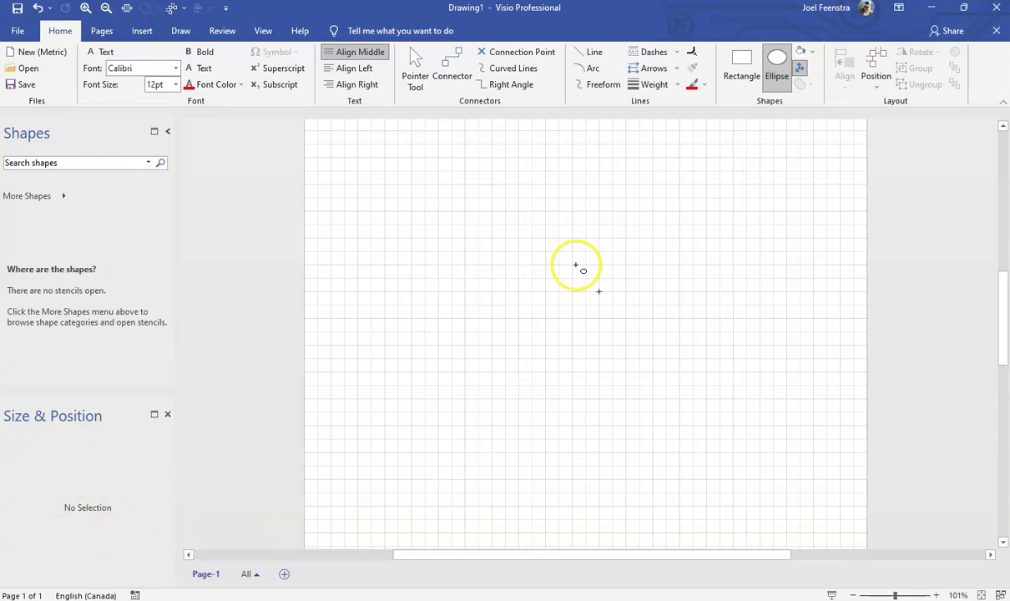
left_click_drag(510, 247, 591, 286)
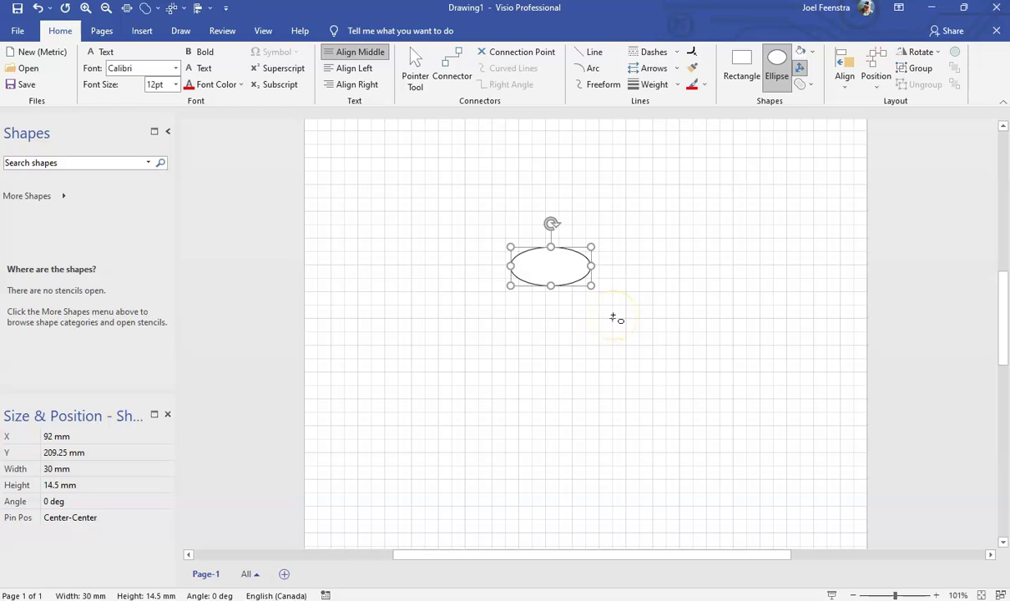
- Duplicate the ellipse with Ctrl+D, shrink the copy and move it up and right
key("ctrl+d")
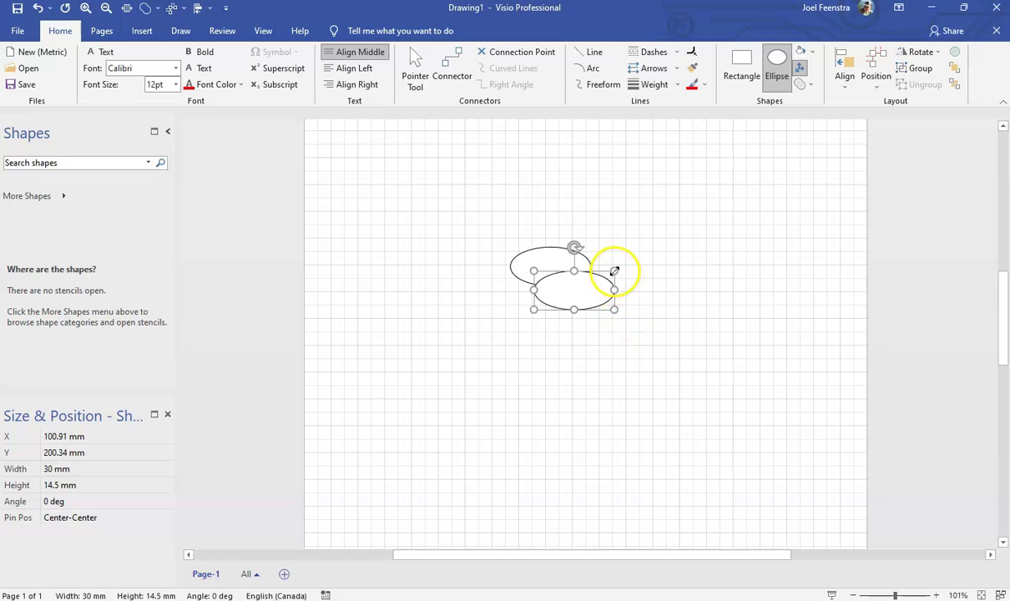
left_click_drag(615, 271, 583, 306)
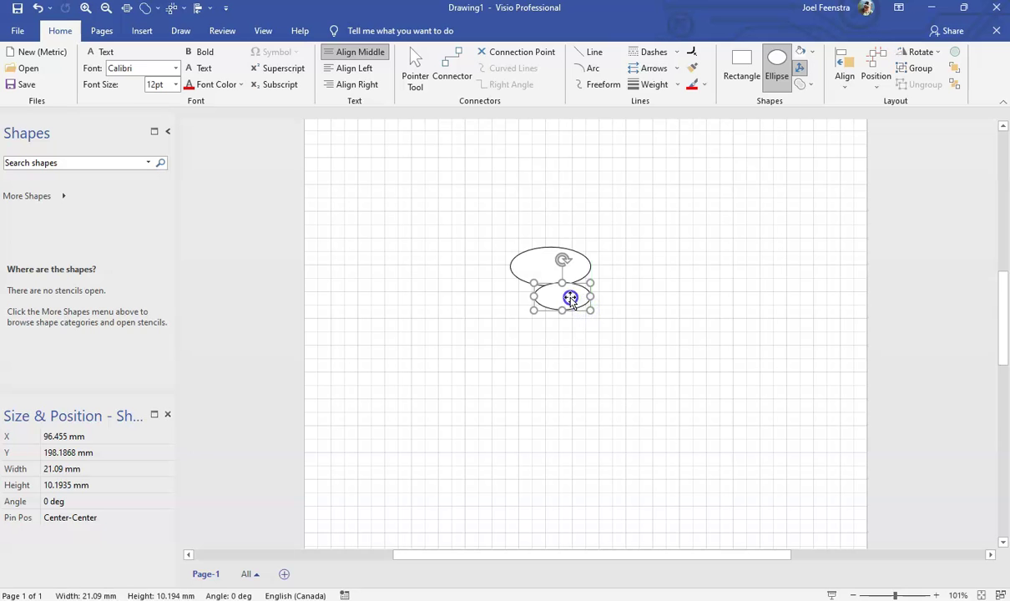
left_click_drag(560, 271, 640, 235)
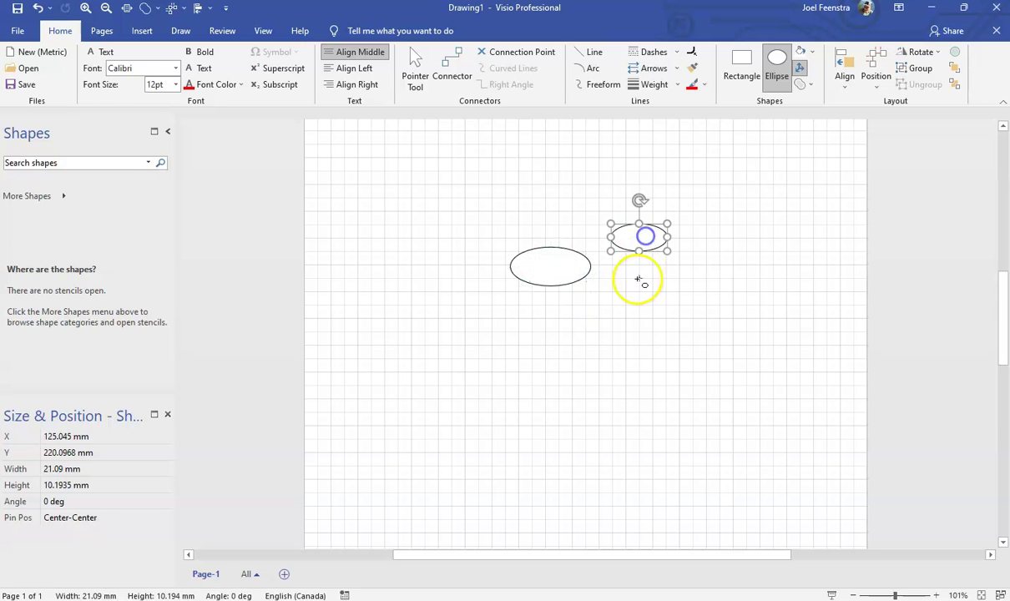
left_click(629, 295)
- Resize the small ellipse to 15.5 x 7.49 mm and reposition it
scroll(626, 274, "up", 5)
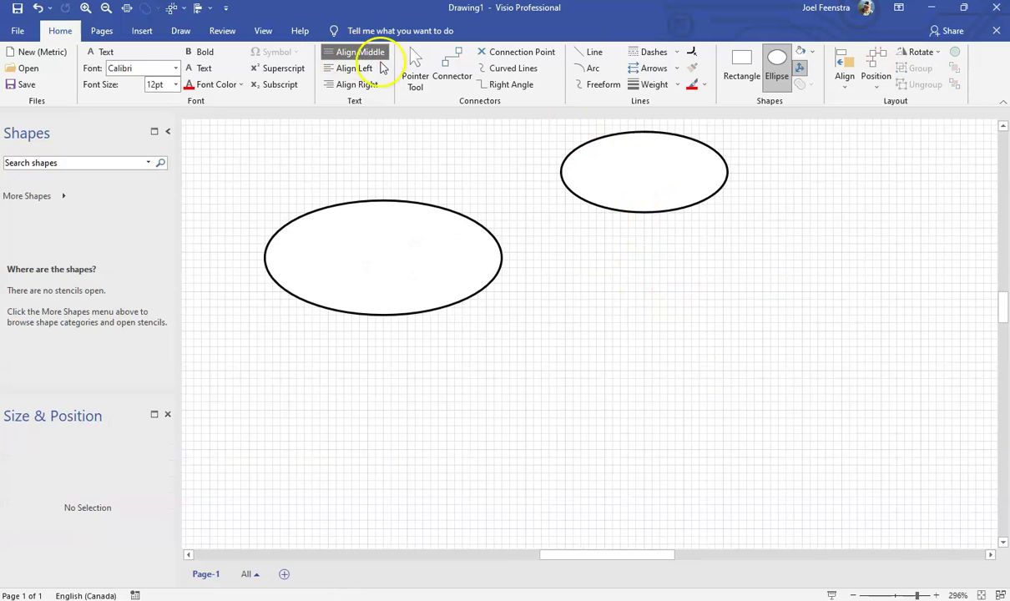
left_click(413, 64)
left_click(672, 173)
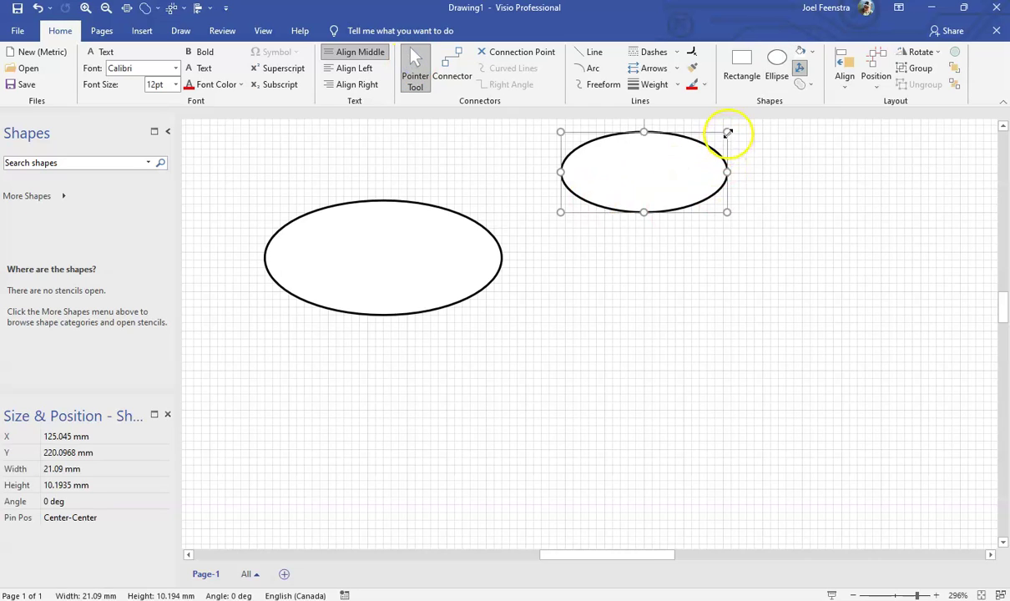
left_click_drag(727, 134, 682, 168)
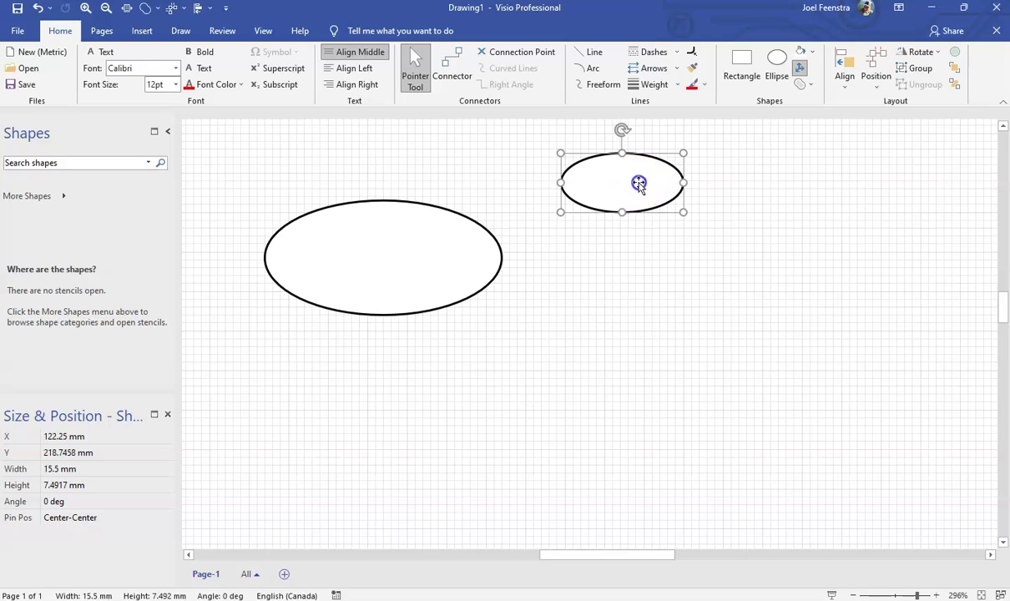
left_click_drag(639, 184, 714, 245)
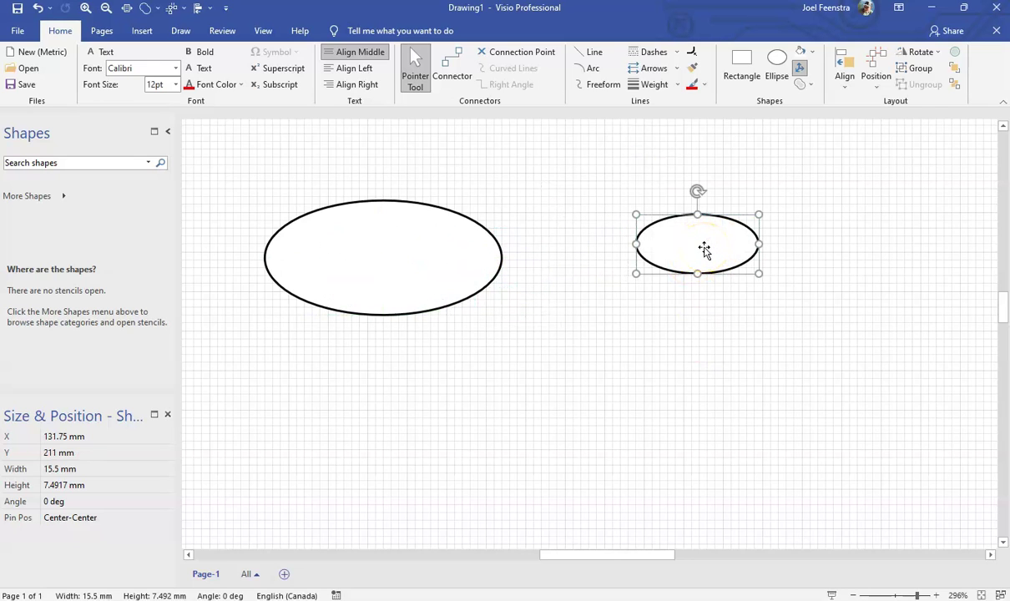
- Ctrl-drag a copy of the large 30 x 14.5 mm ellipse below the original
left_click(433, 255)
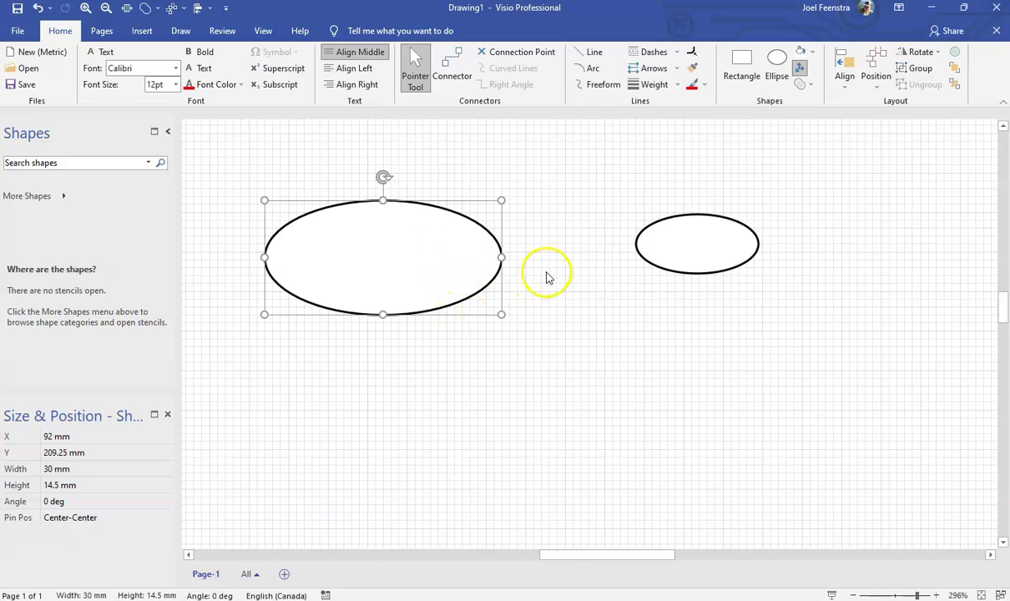
left_click_drag(433, 250, 536, 452)
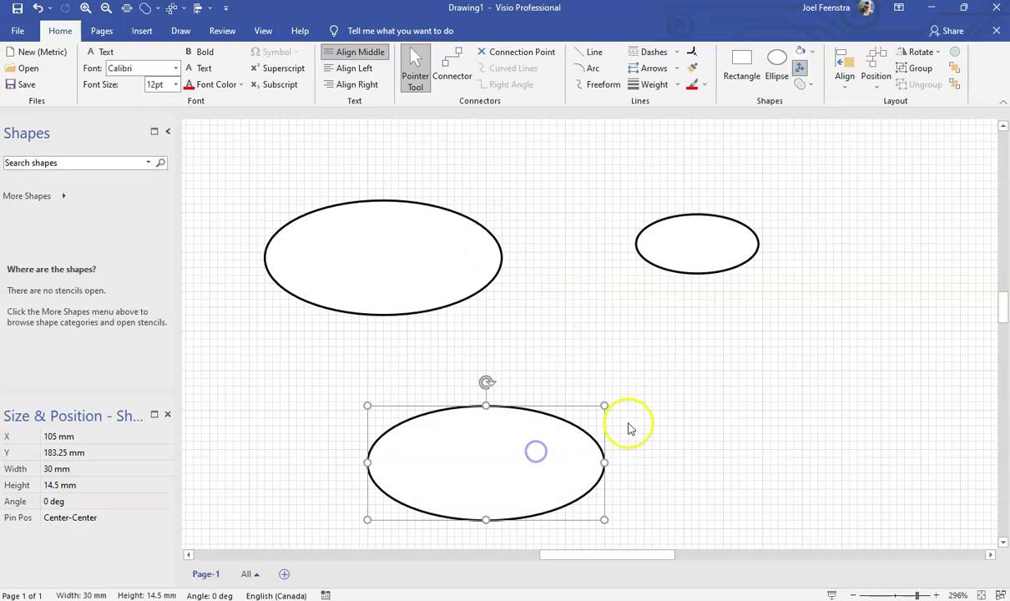
left_click(730, 400)
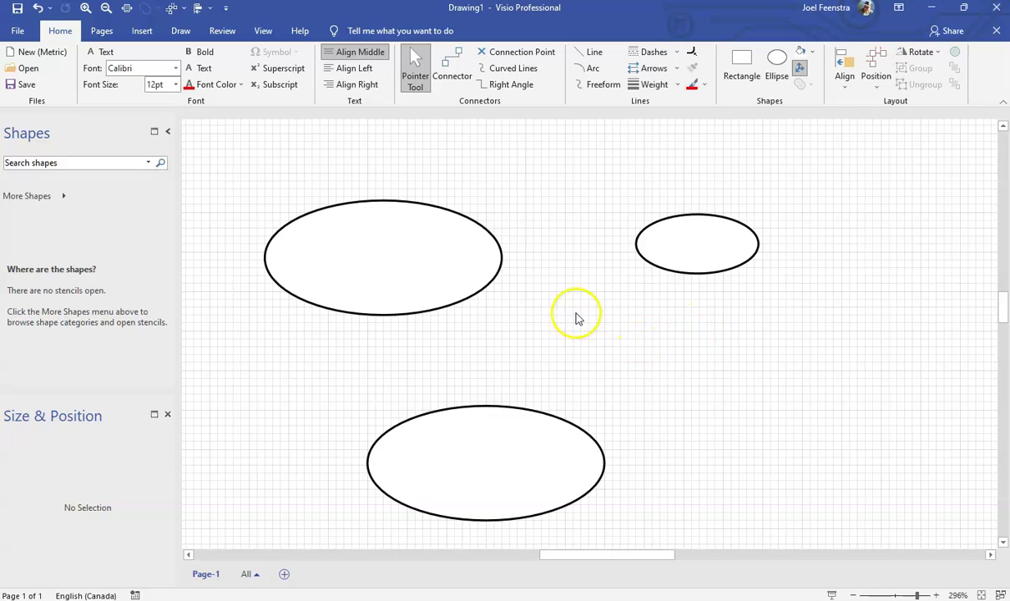
- Centre the small ellipse in the upper large ellipse with Align Center and Align Middle
left_click(734, 244)
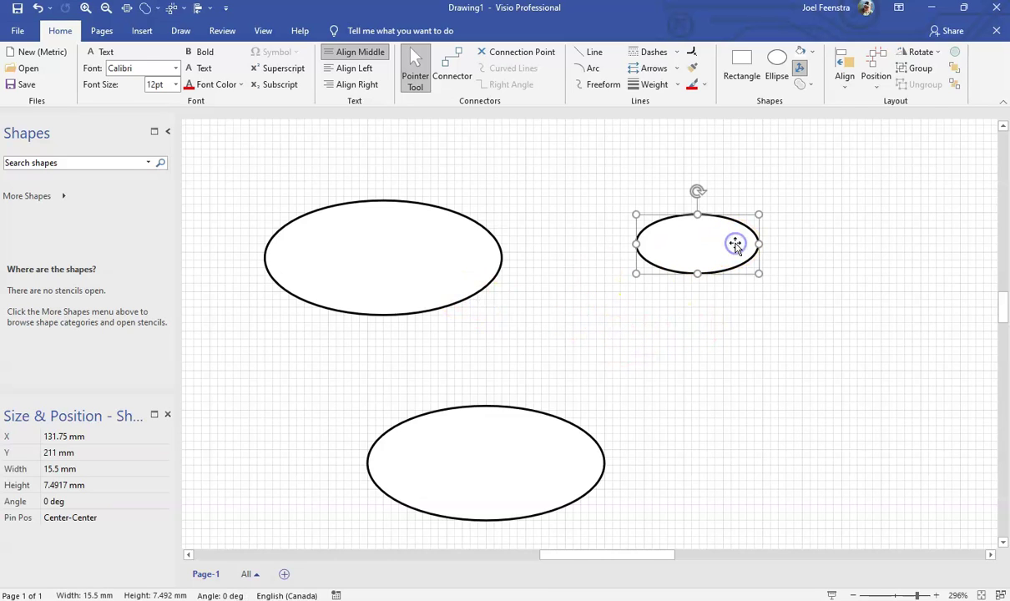
left_click(345, 269)
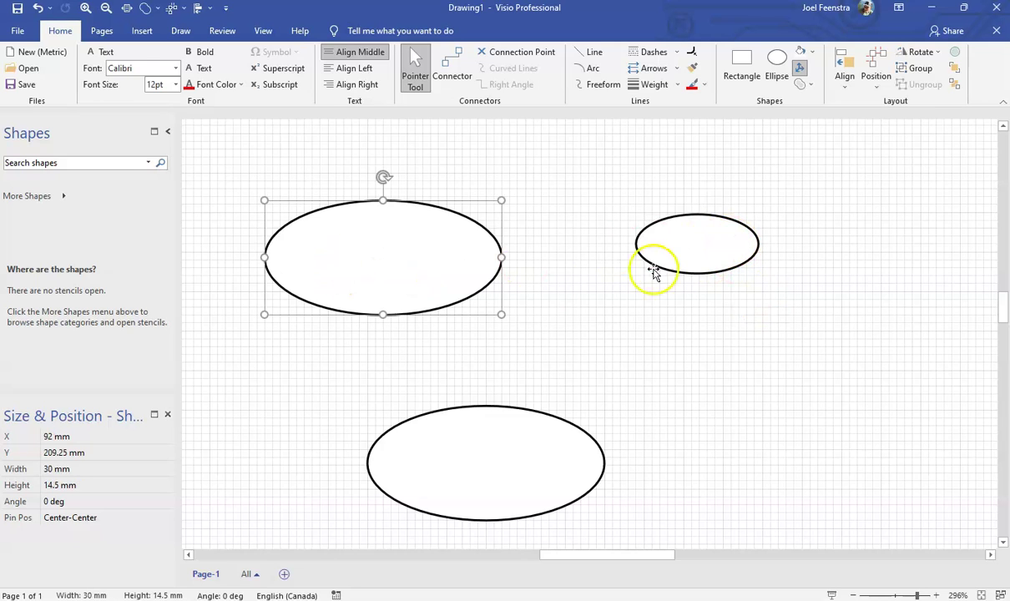
left_click(815, 298)
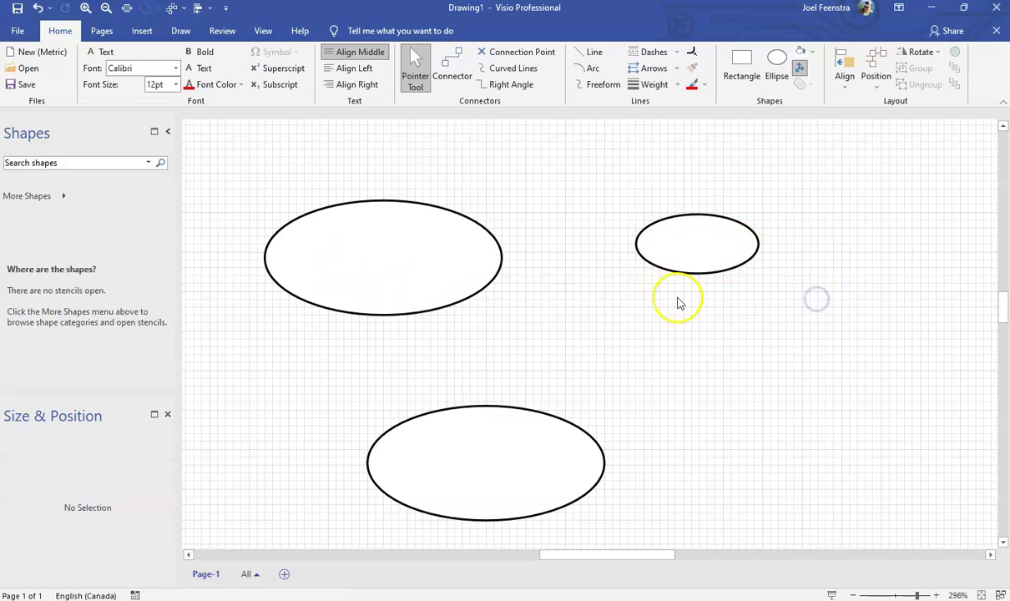
left_click(466, 274)
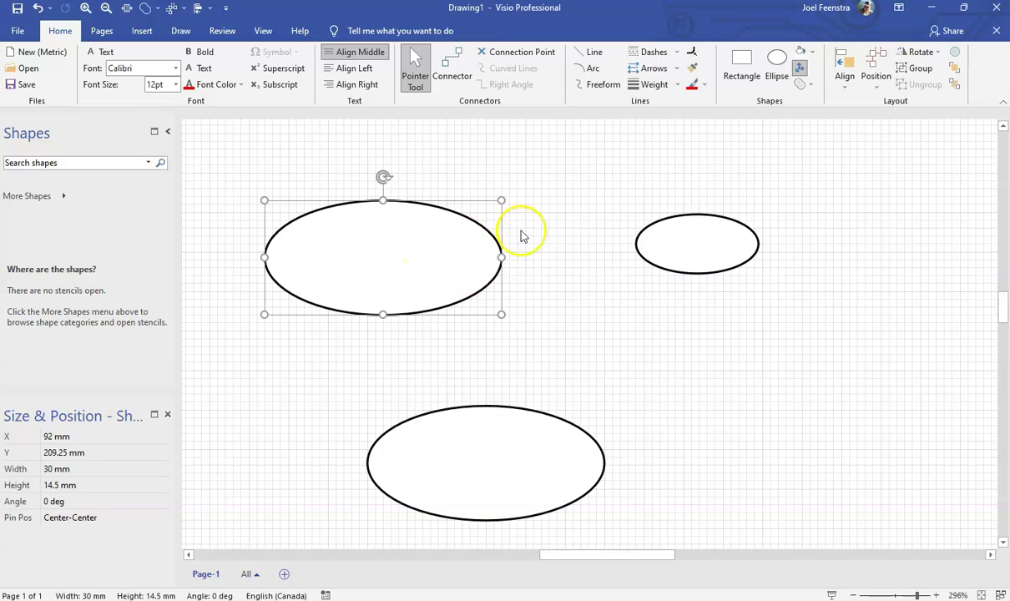
left_click(727, 246, "shift")
left_click(845, 68)
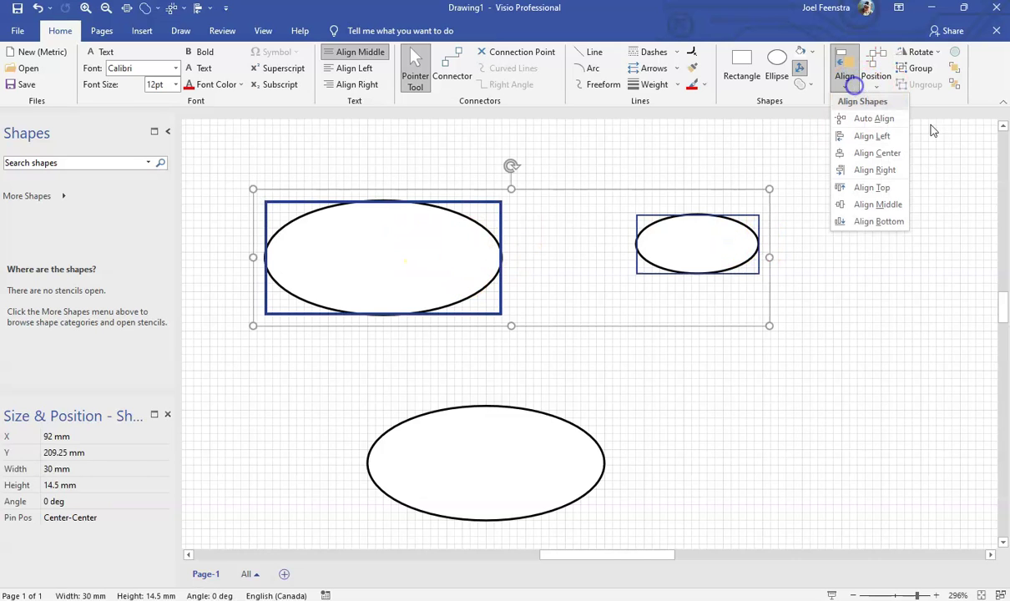
left_click(887, 152)
left_click(842, 75)
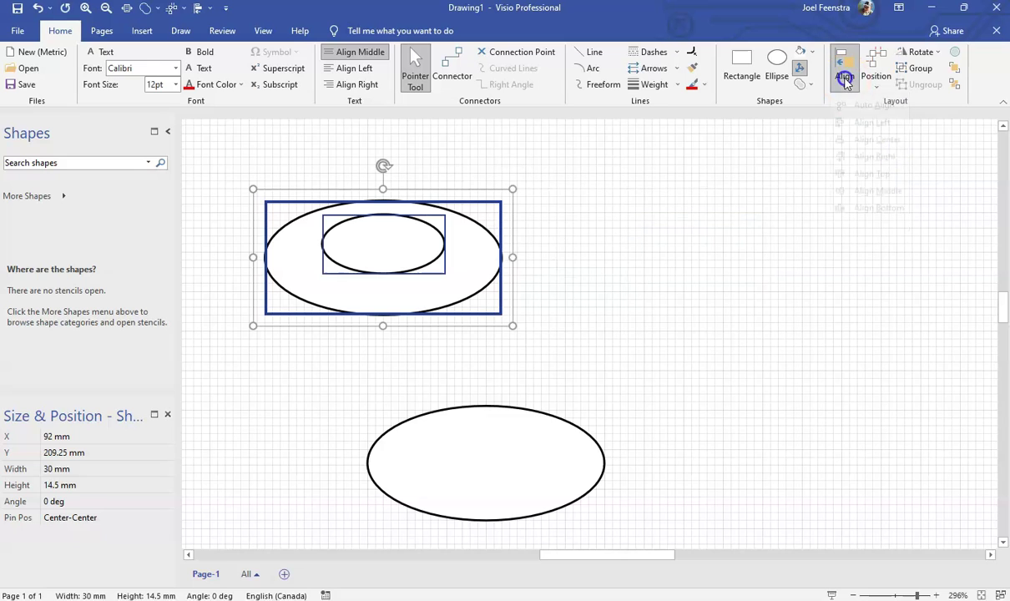
left_click(895, 205)
left_click(648, 273)
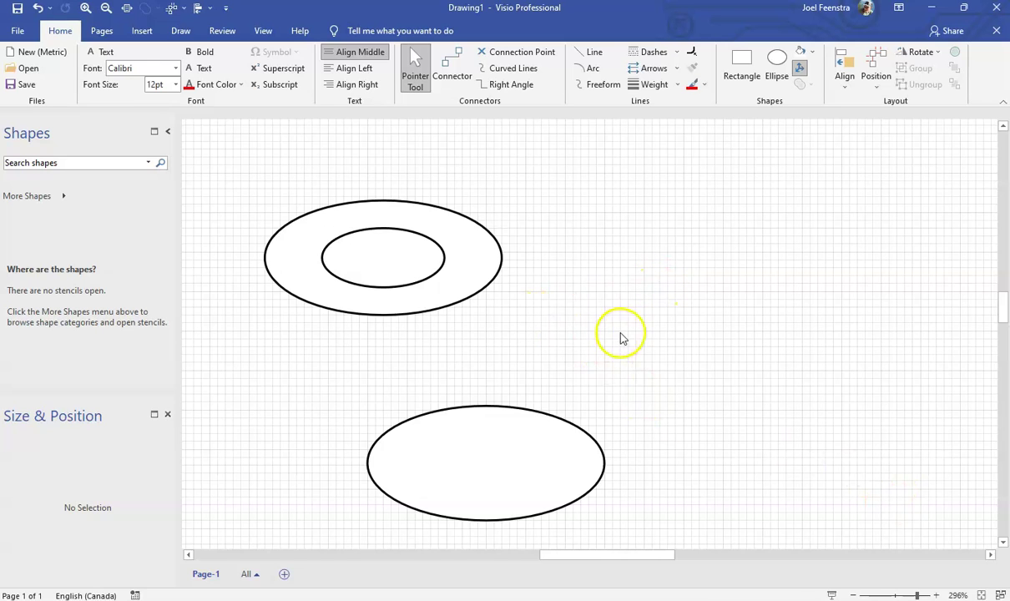
- Align Center the lower ellipse directly beneath the upper one
left_click(471, 245)
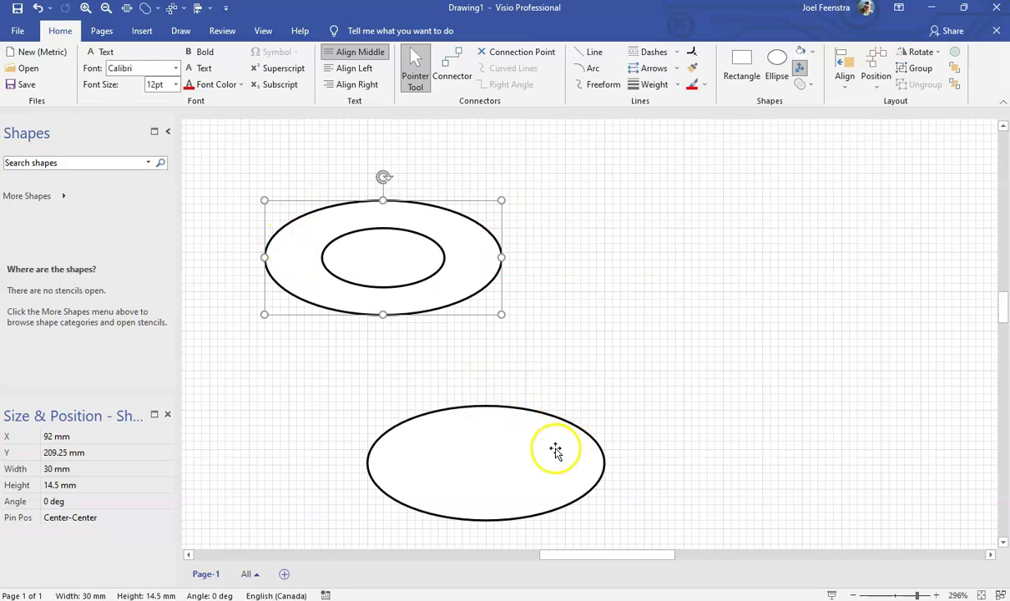
left_click(508, 467, "shift")
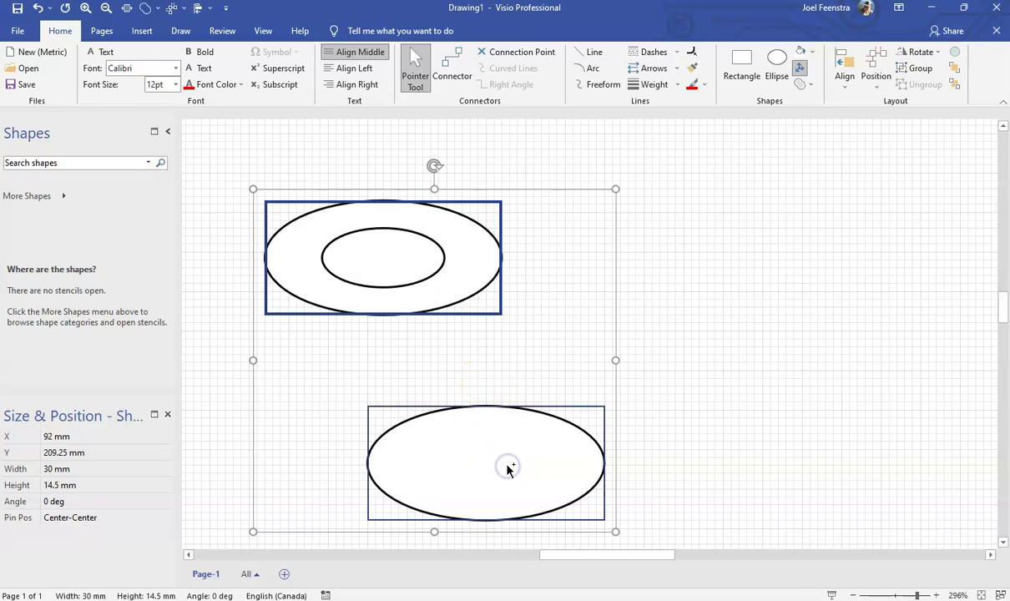
left_click(845, 87)
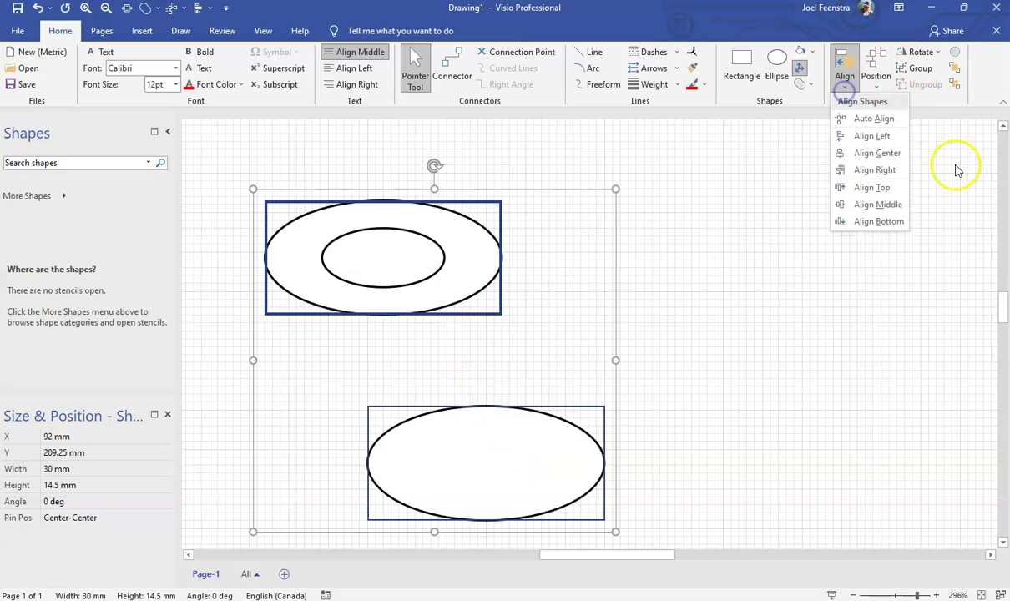
left_click(842, 152)
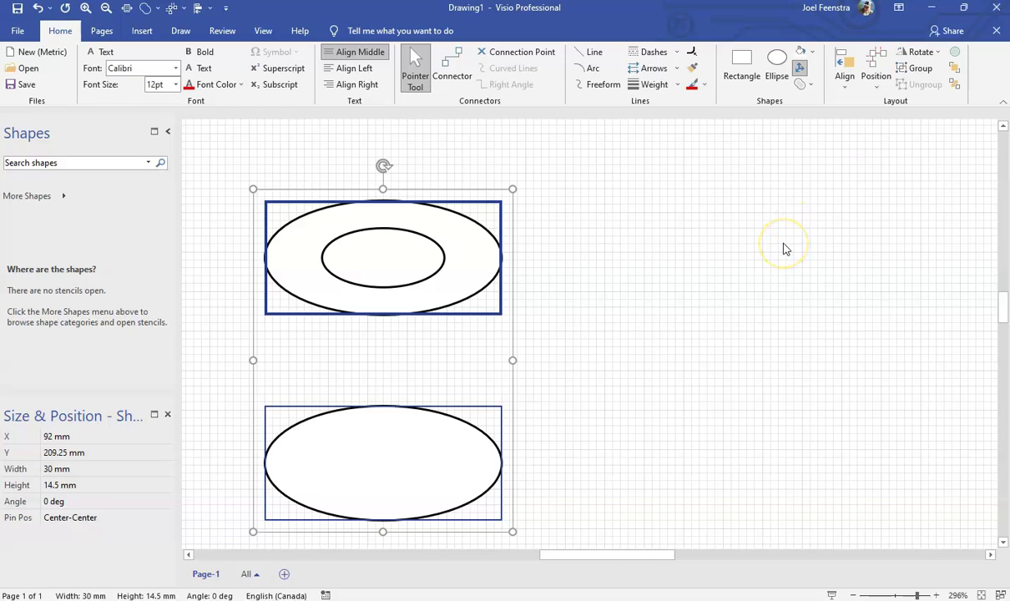
left_click(558, 333)
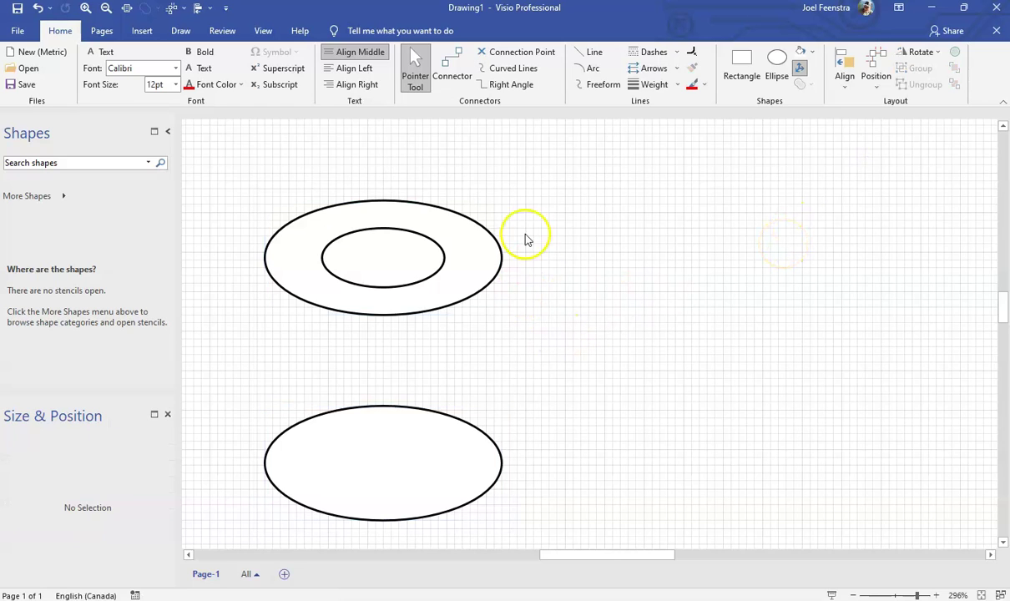
- Draw a vertical line between the ellipses' right edges, then delete it
left_click(589, 52)
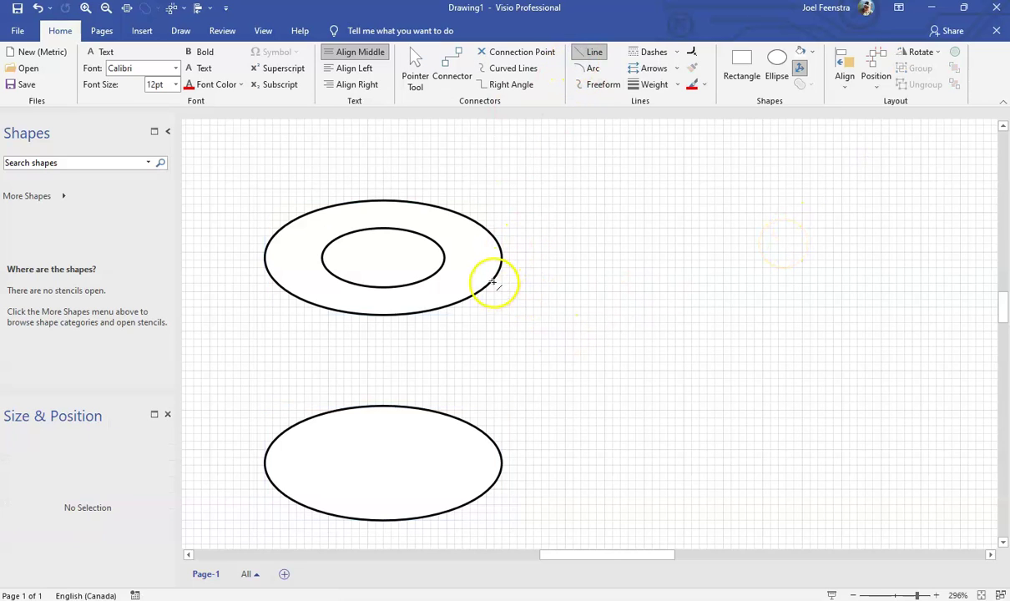
mouse_move(494, 283)
left_mouse_down()
mouse_move(480, 427)
mouse_move(491, 440)
left_mouse_up()
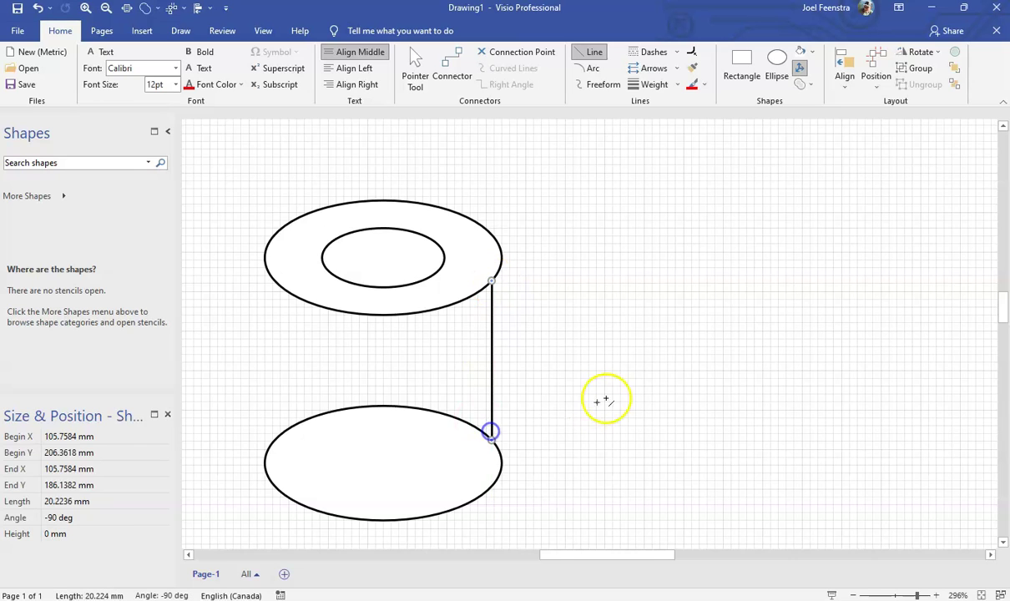
left_click(612, 398)
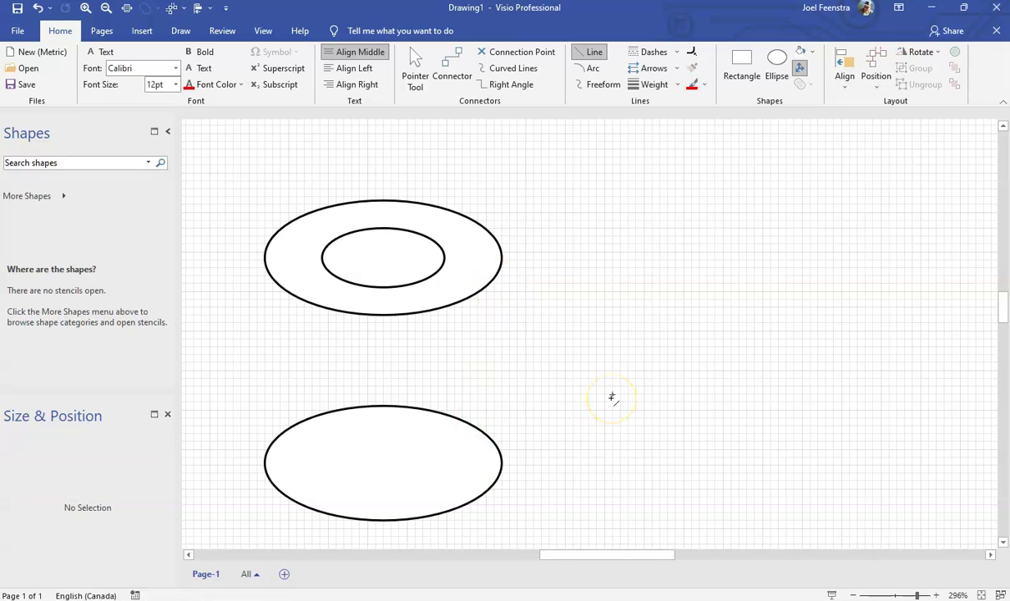
- Draw a rectangle and size it to 30 mm wide by 58 mm tall
left_click(735, 62)
left_click_drag(692, 172, 865, 529)
scroll(799, 427, "down", 3)
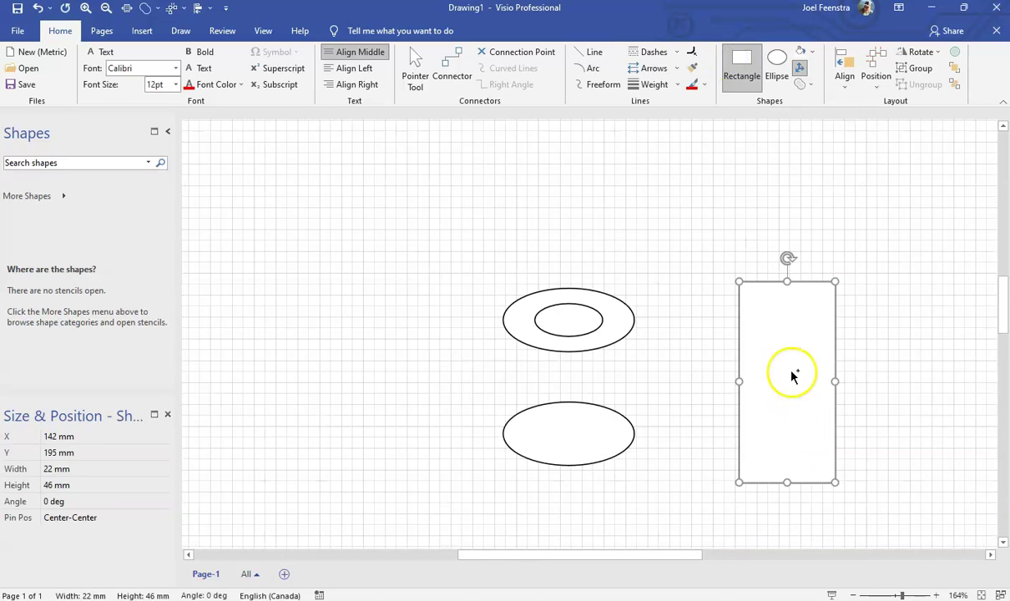
left_click_drag(787, 283, 788, 230)
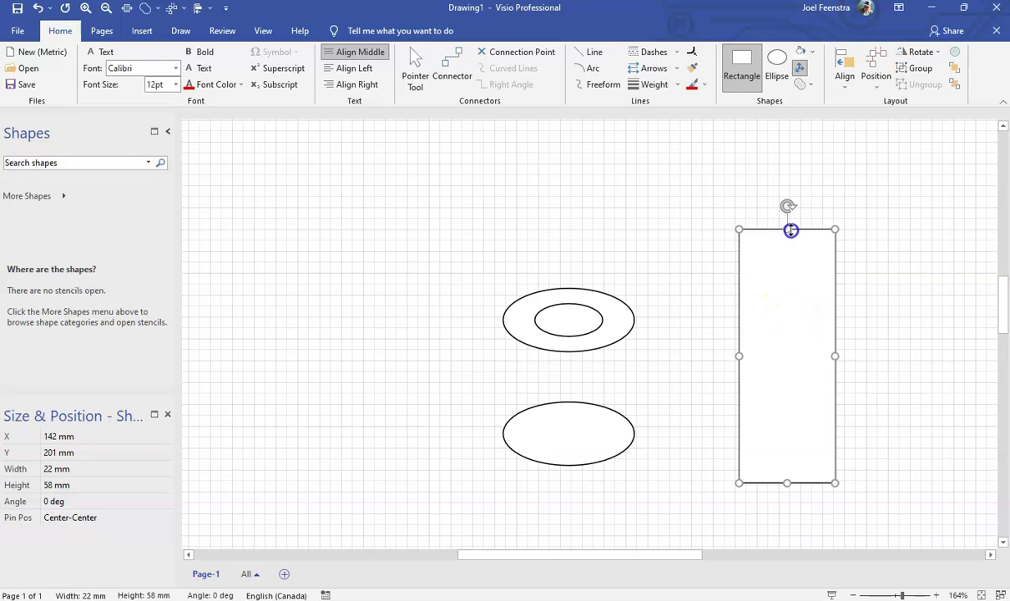
left_click_drag(840, 353, 870, 349)
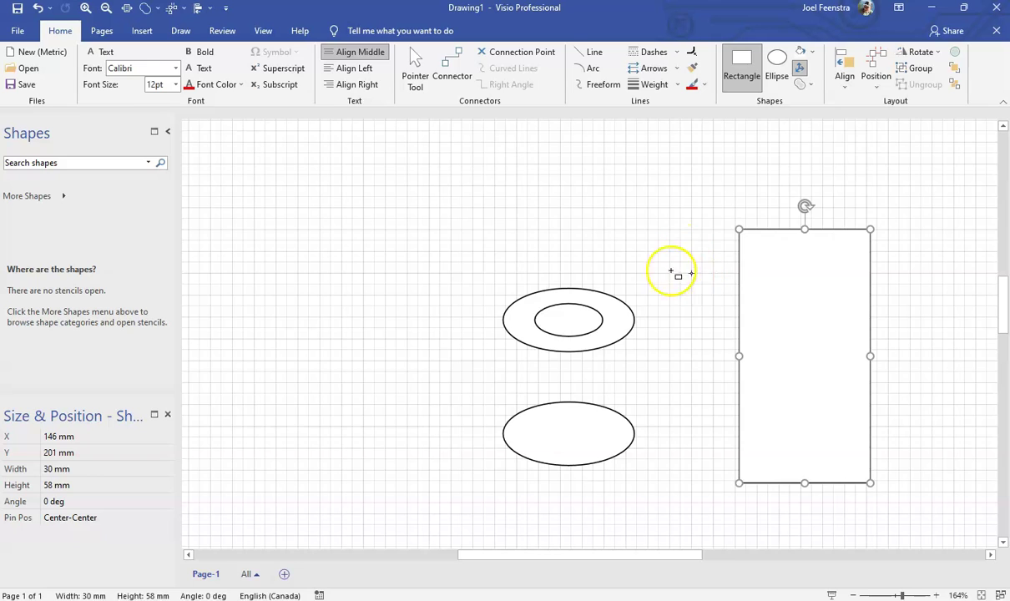
left_click(411, 63)
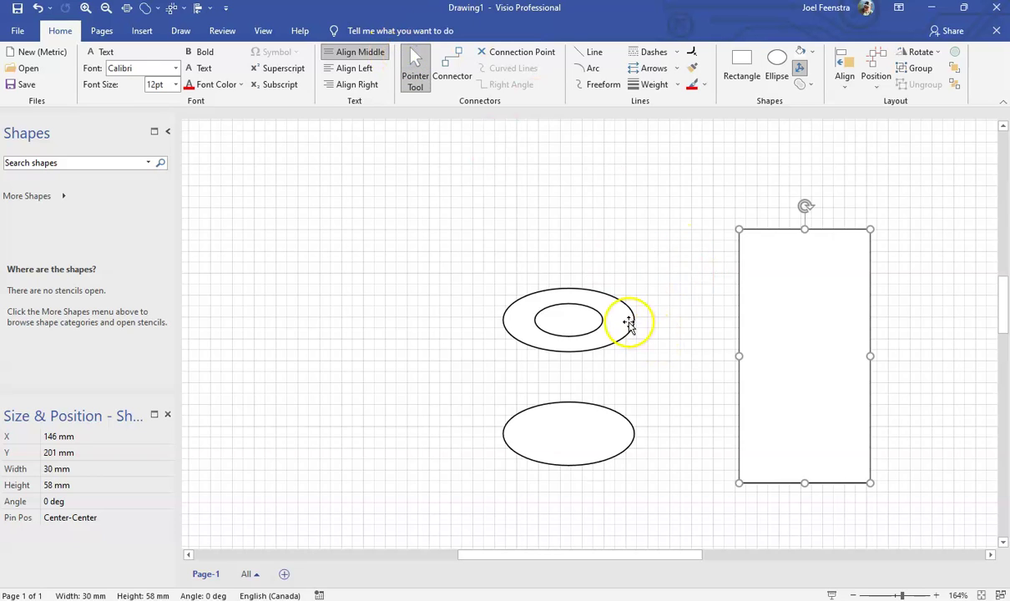
left_click(629, 323)
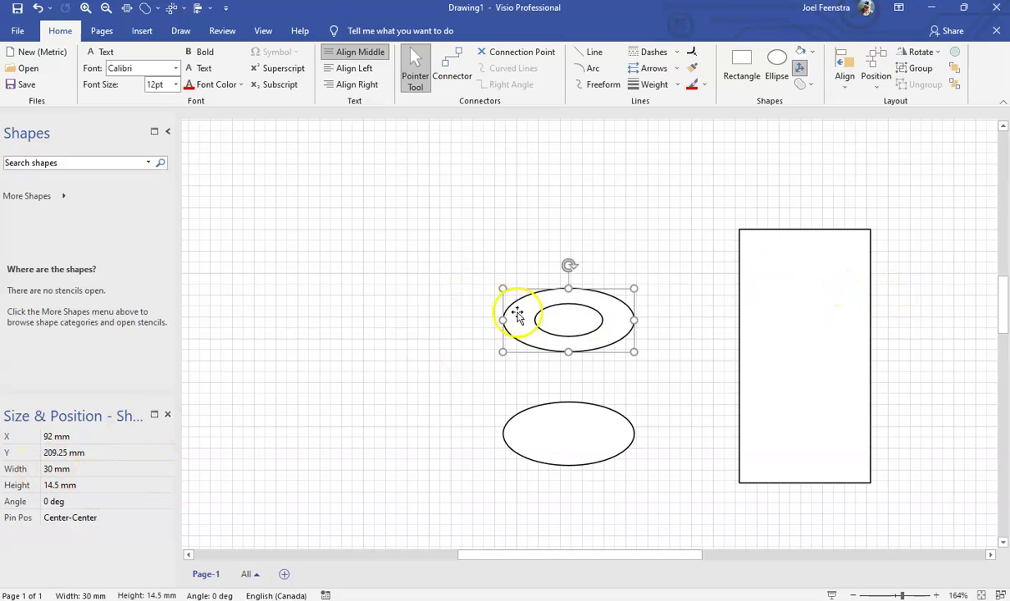
left_click(844, 307)
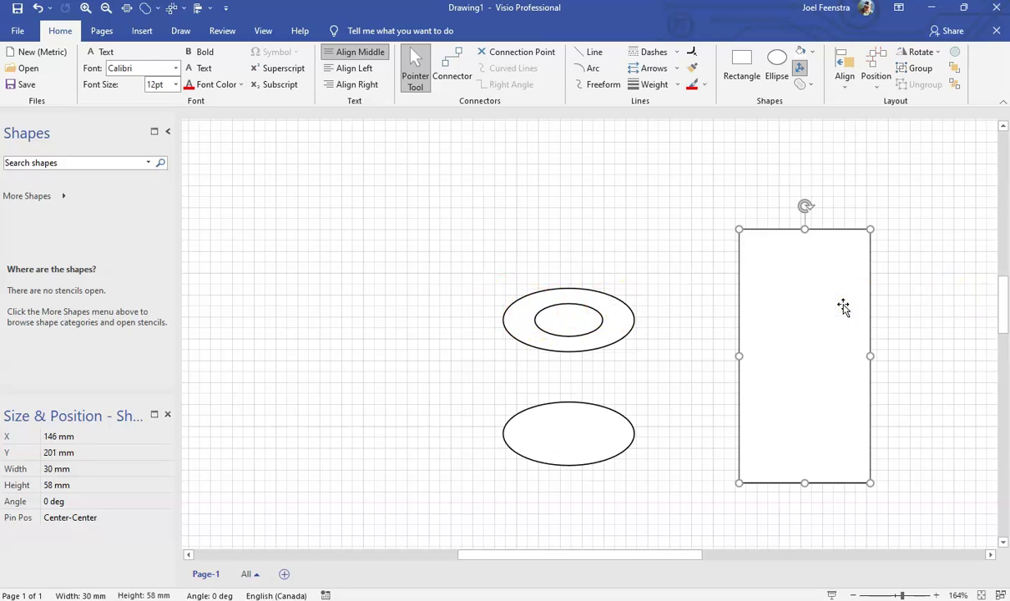
left_click(836, 324)
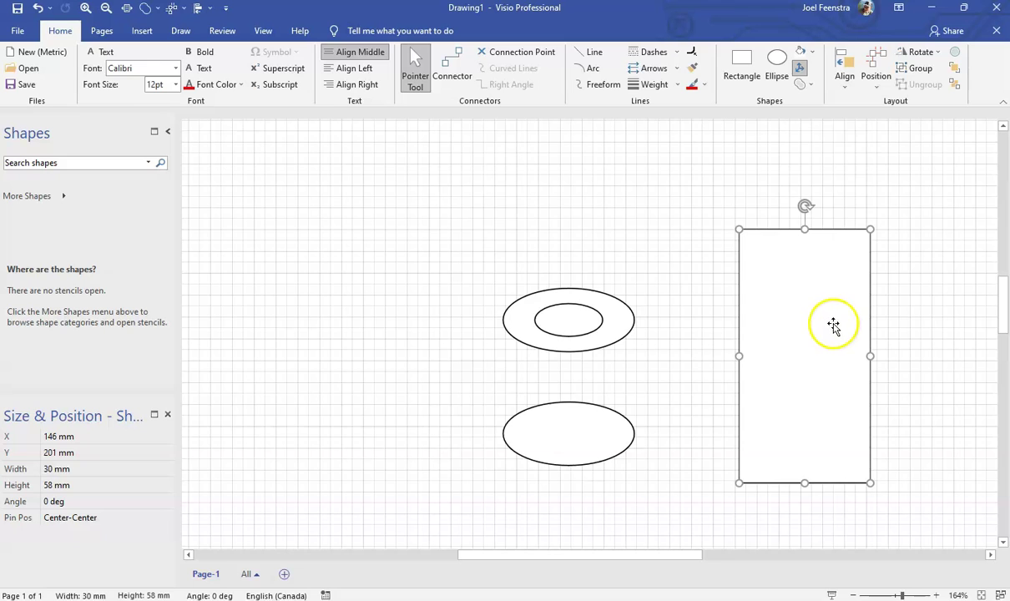
left_click_drag(805, 205, 816, 284)
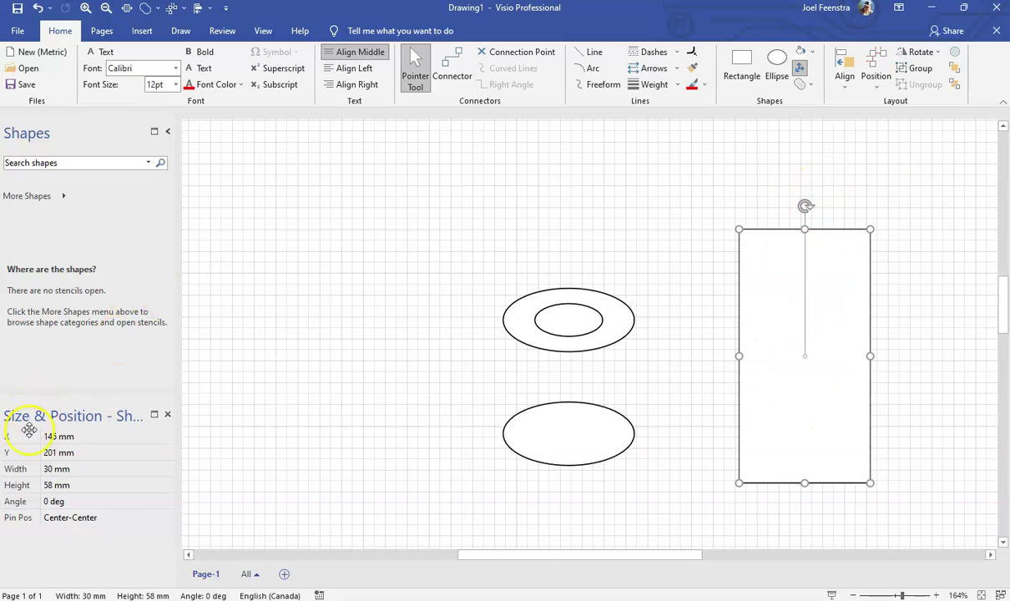
left_click(55, 468)
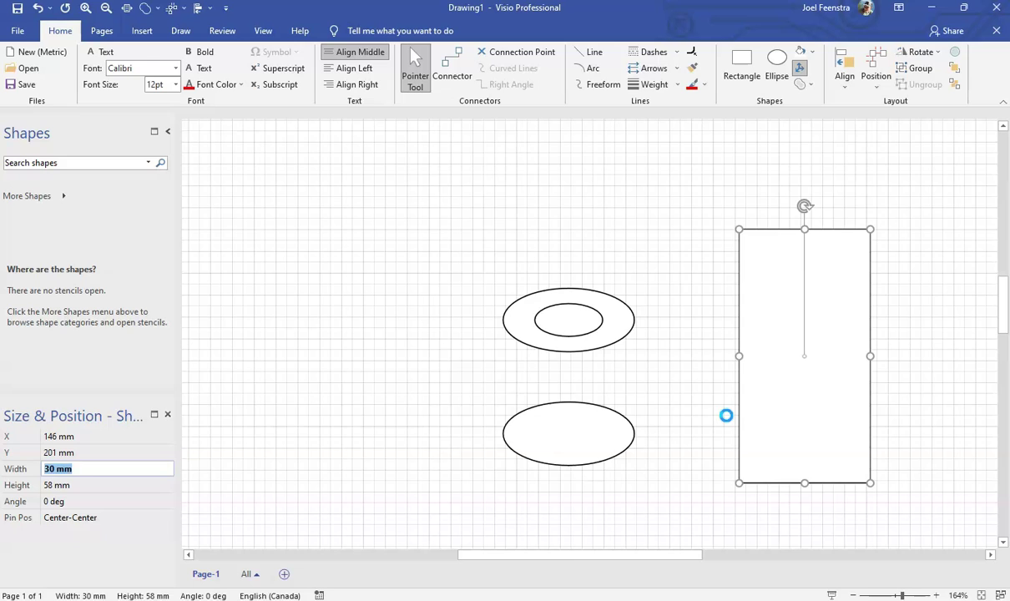
left_click(692, 281)
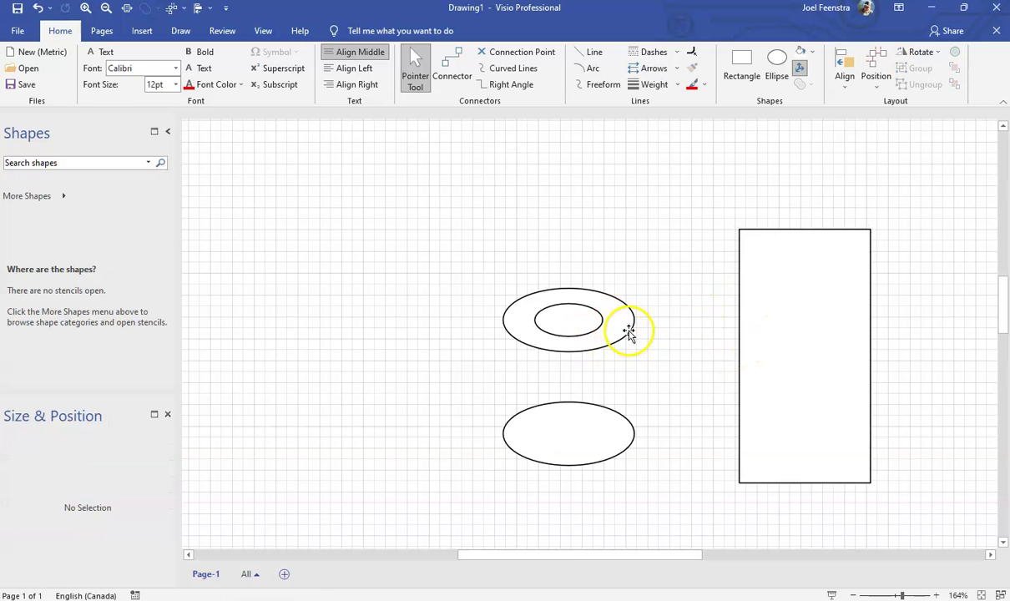
left_click(628, 330)
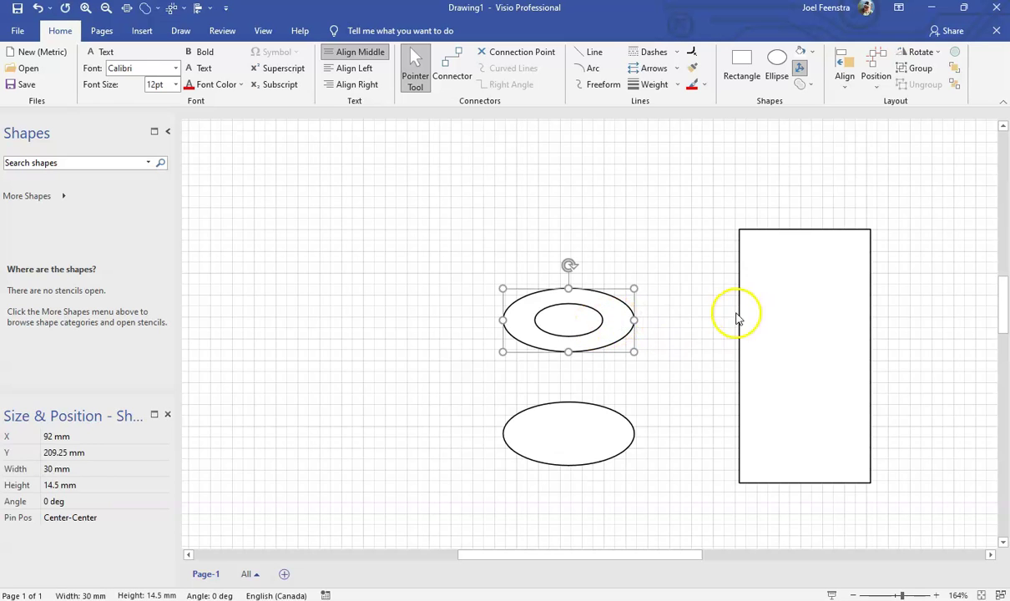
- Horizontally centre the ellipses on the rectangle with Align Center
left_click(760, 290, "shift")
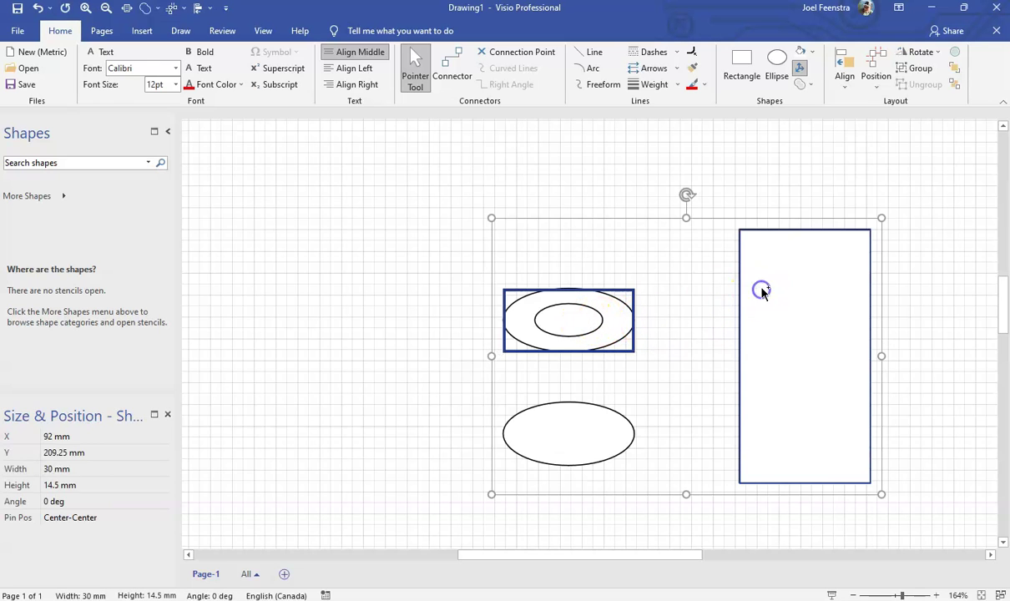
left_click(844, 84)
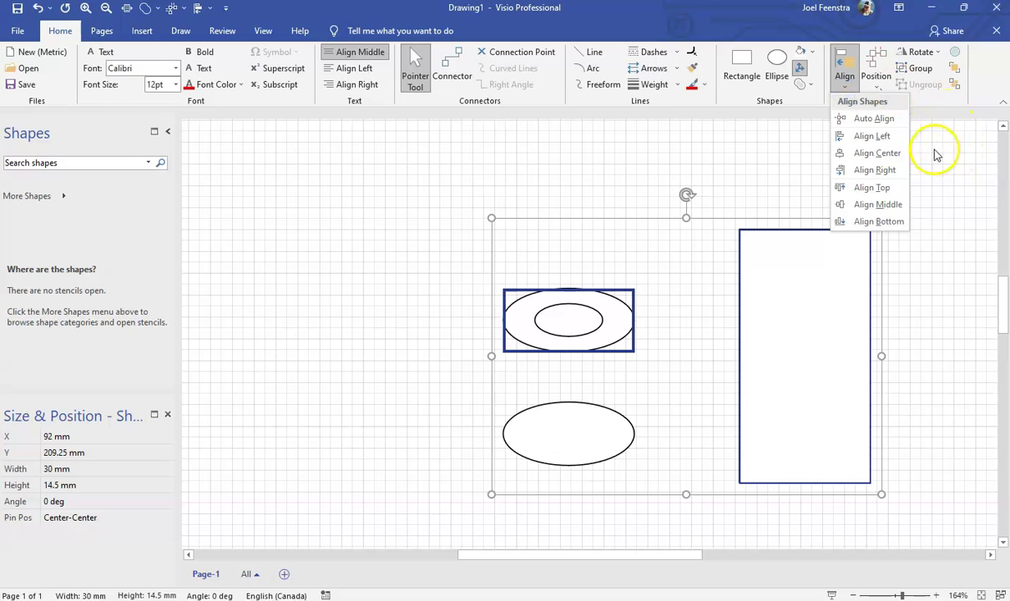
left_click(876, 154)
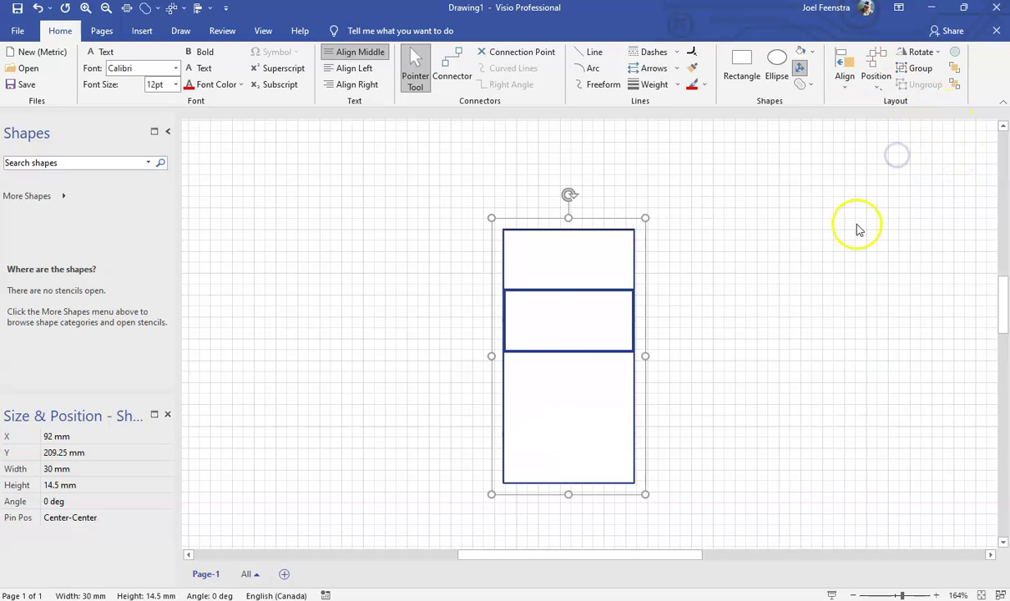
left_click(778, 355)
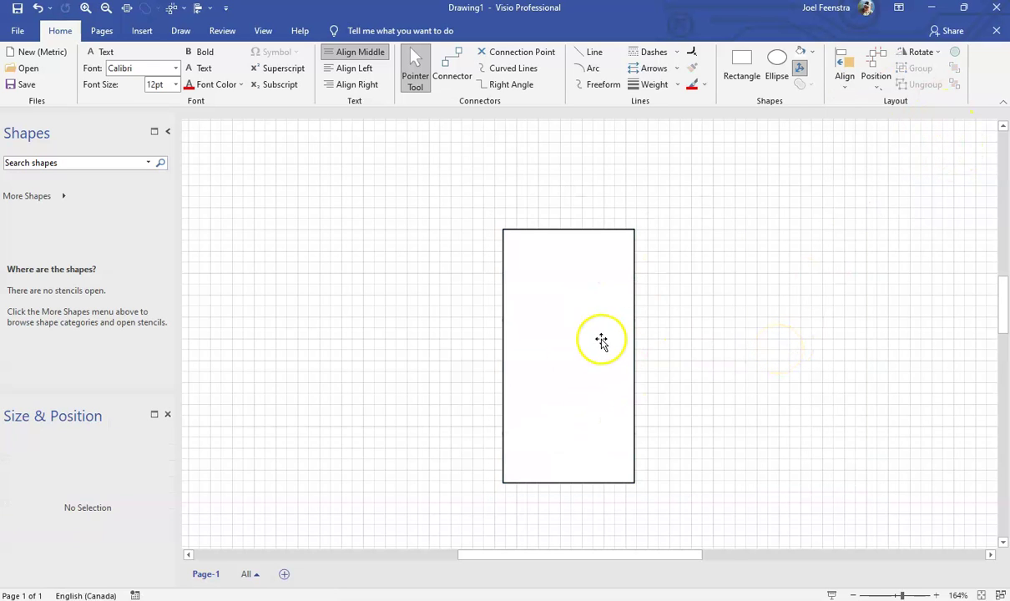
- Send the rectangle behind the ellipses
left_click(585, 255)
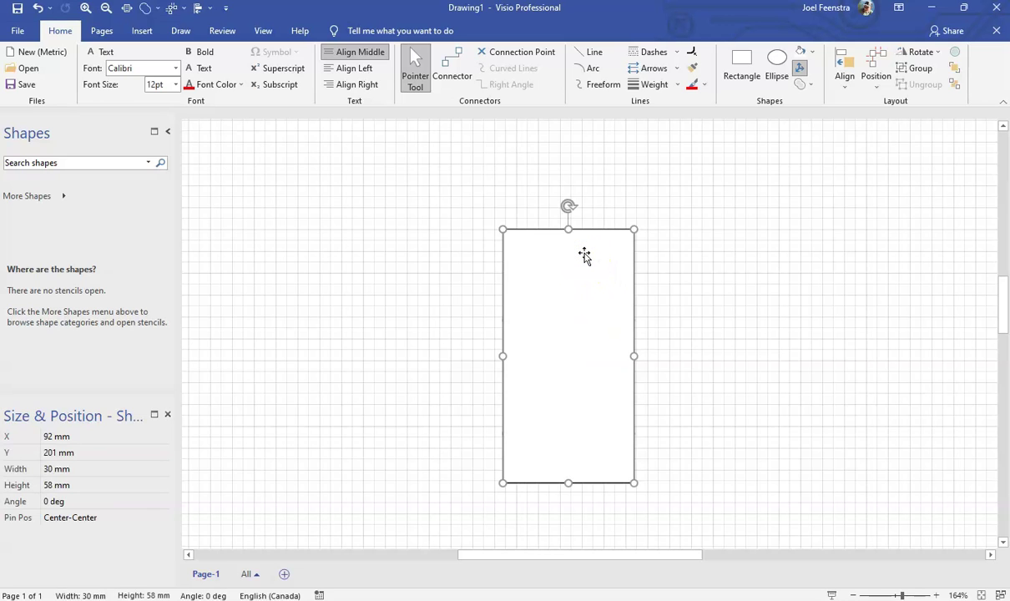
left_click(957, 85)
left_click(735, 357)
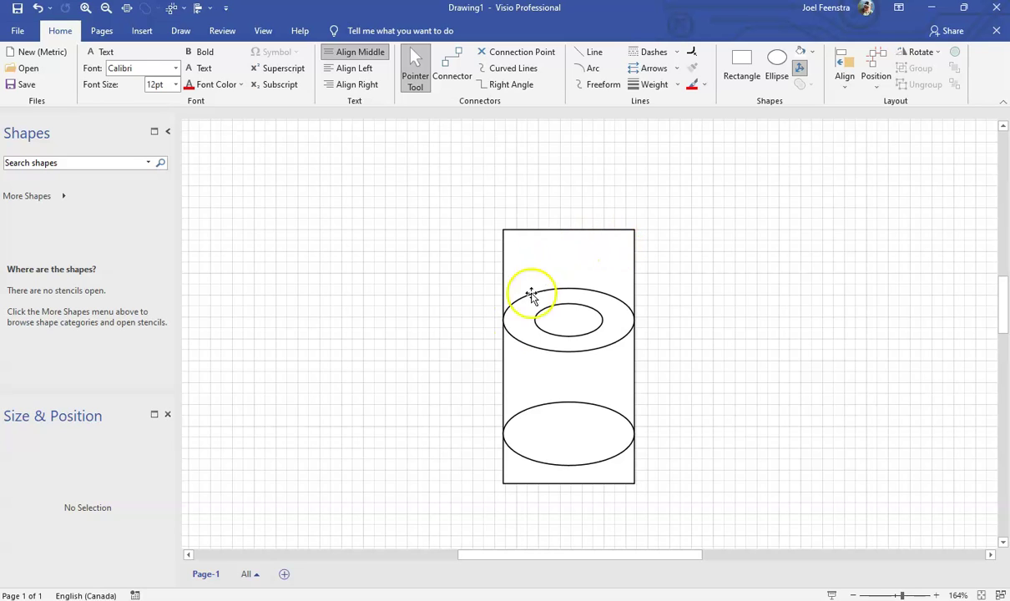
- Marquee-select all cylinder shapes and Align Center them again
left_click(715, 437)
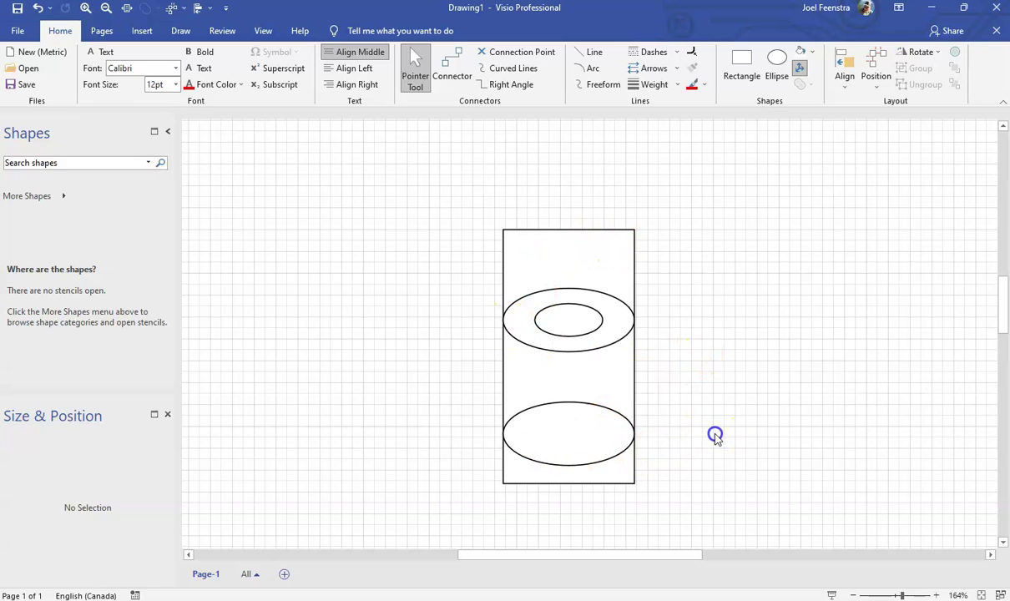
mouse_move(499, 185)
left_mouse_down()
mouse_move(512, 476)
mouse_move(728, 558)
left_mouse_up()
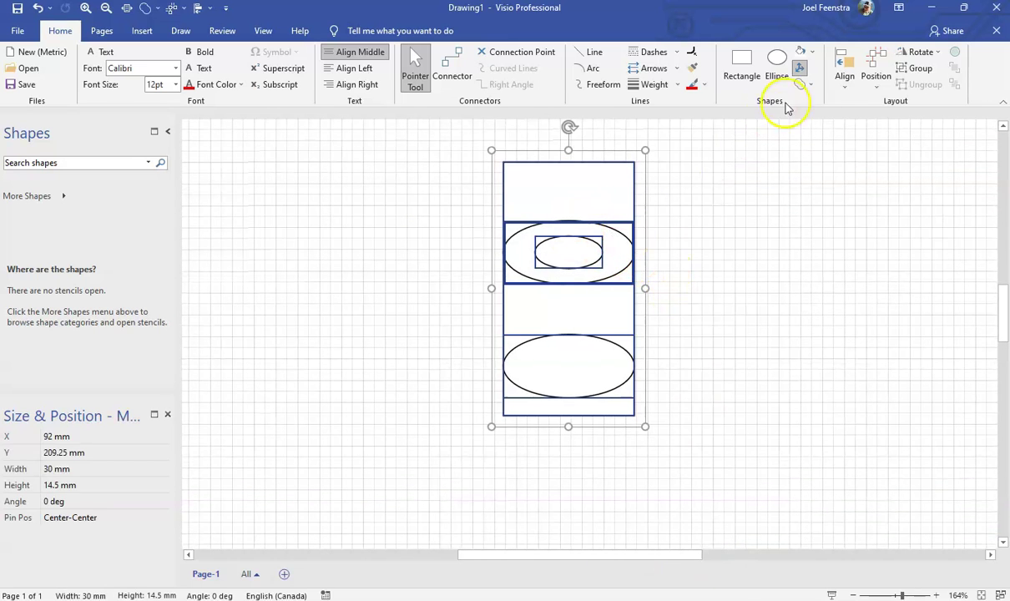
left_click(834, 89)
left_click(876, 152)
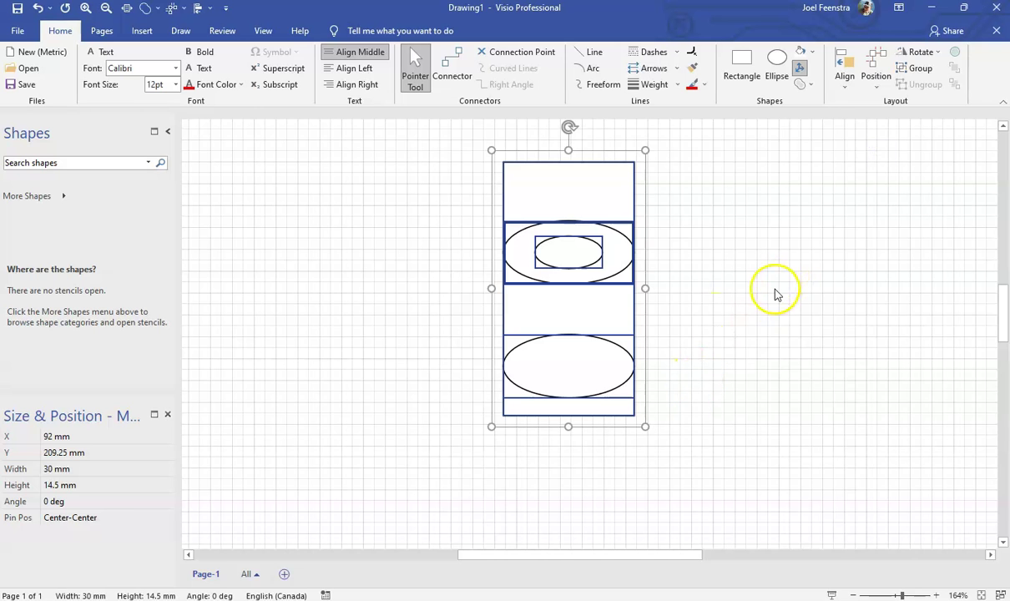
scroll(790, 259, "up", 2)
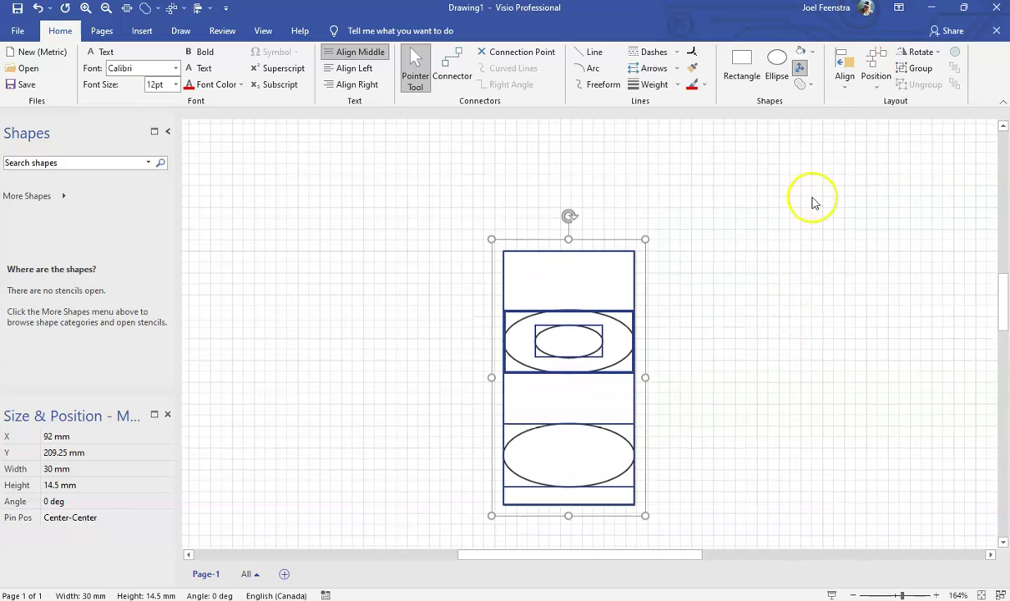
left_click(808, 86)
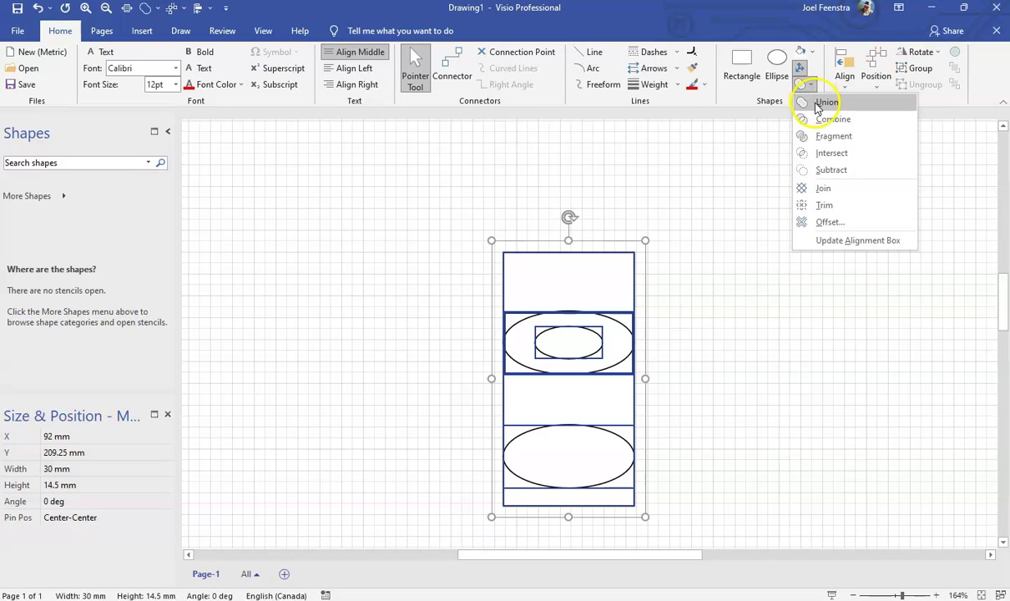
left_click(824, 139)
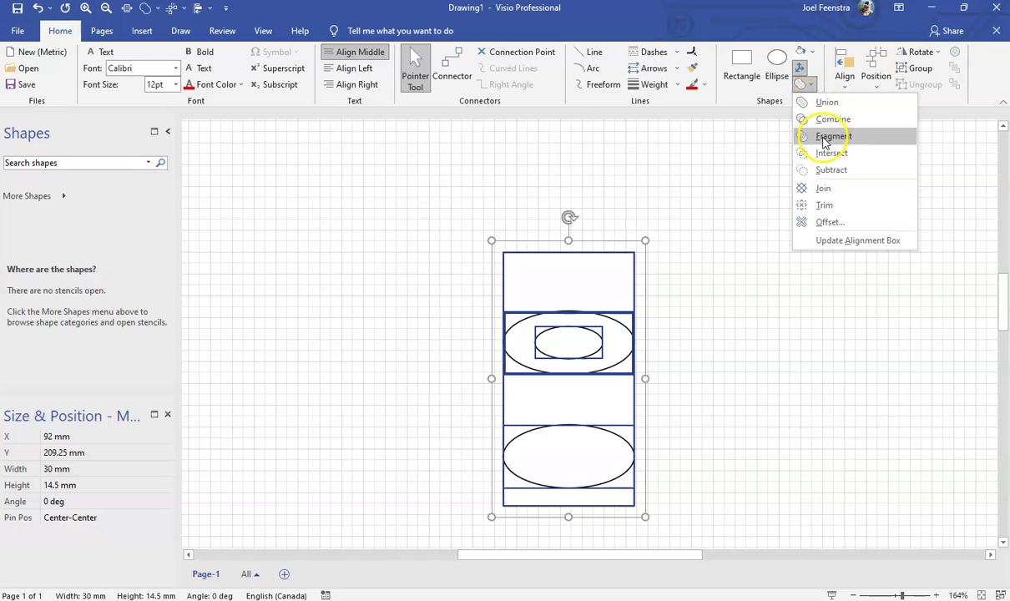
left_click(806, 101)
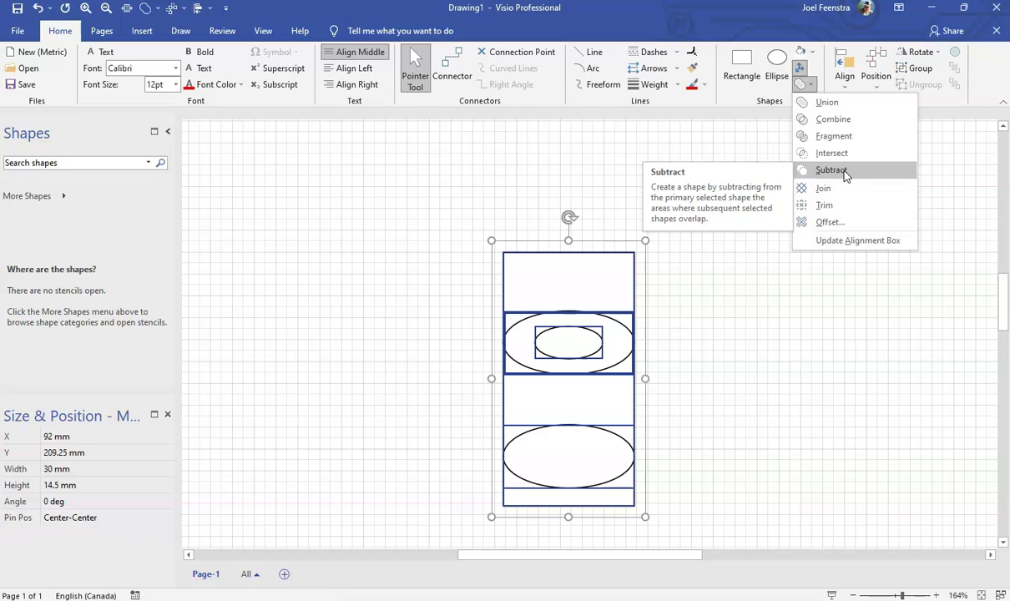
left_click(840, 140)
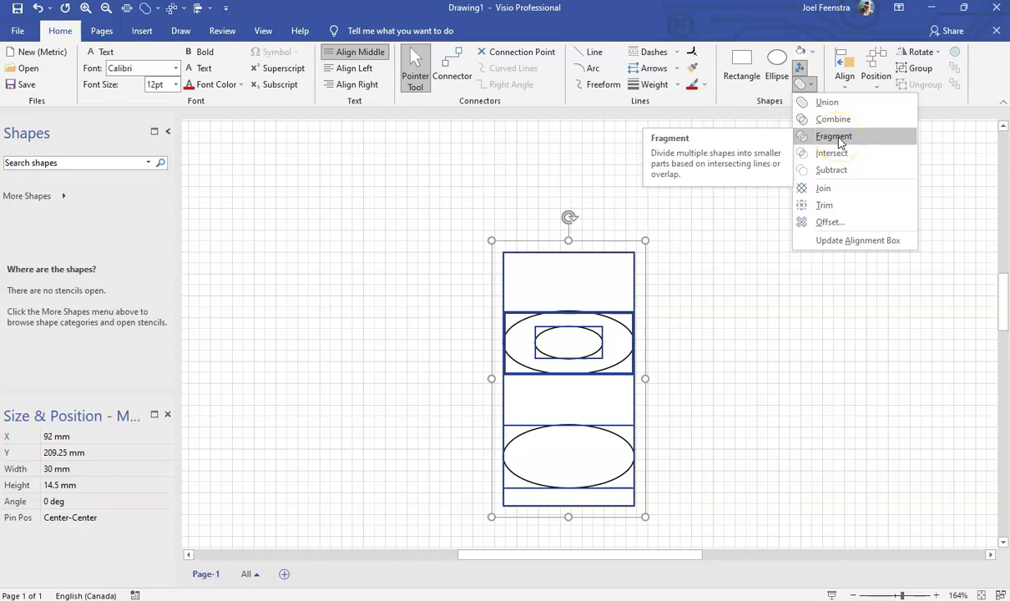
left_click(677, 402)
left_click(670, 338)
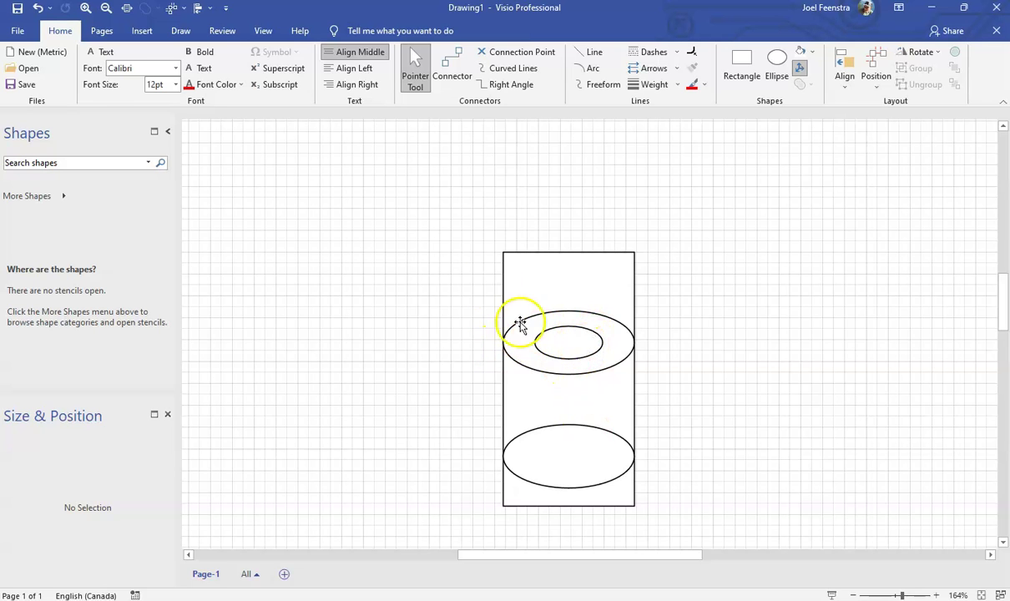
- Fragment the overlapping cylinder shapes into separate pieces
left_click(453, 208)
left_click_drag(453, 209, 622, 513)
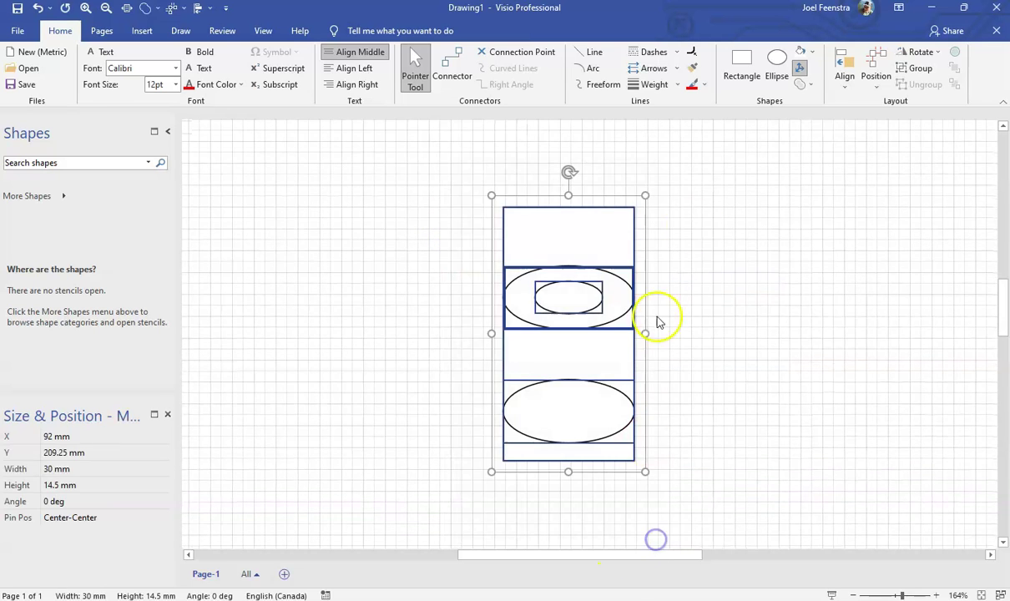
left_click(812, 87)
left_click(880, 133)
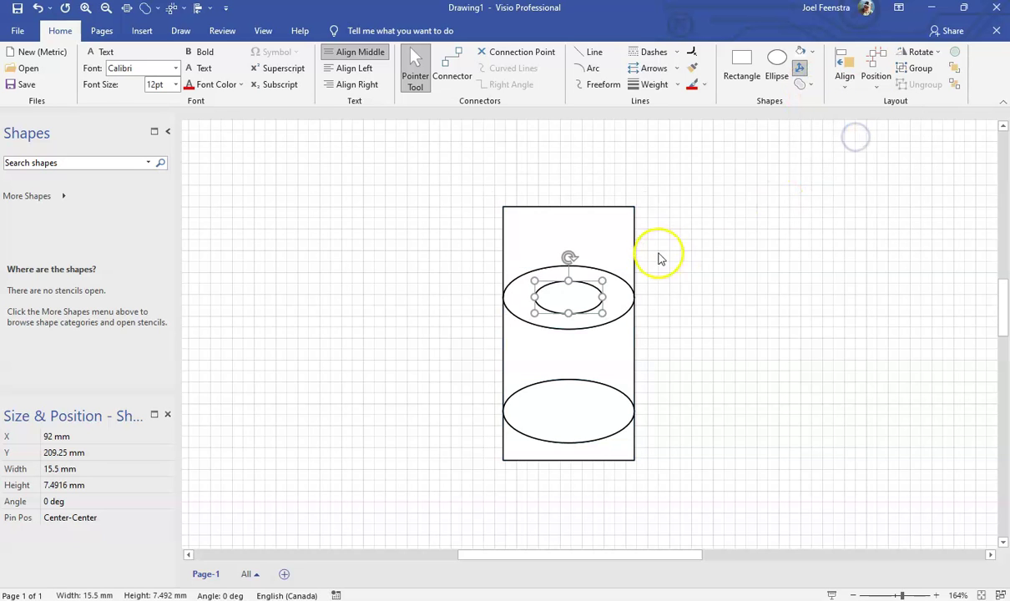
left_click(699, 301)
- Fill the top piece green and the top elliptical ring peach
left_click(592, 233)
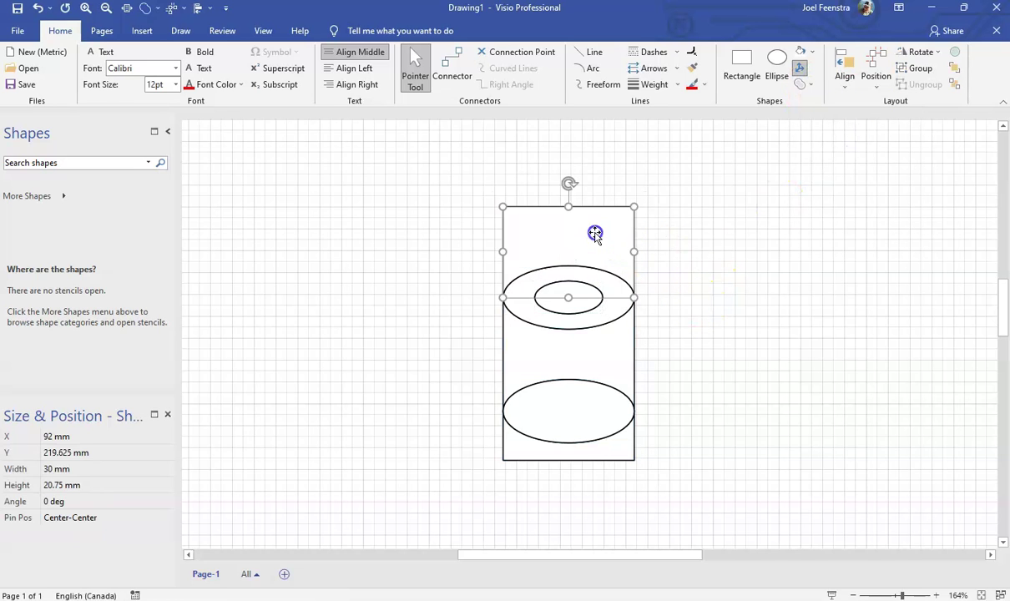
left_click(811, 52)
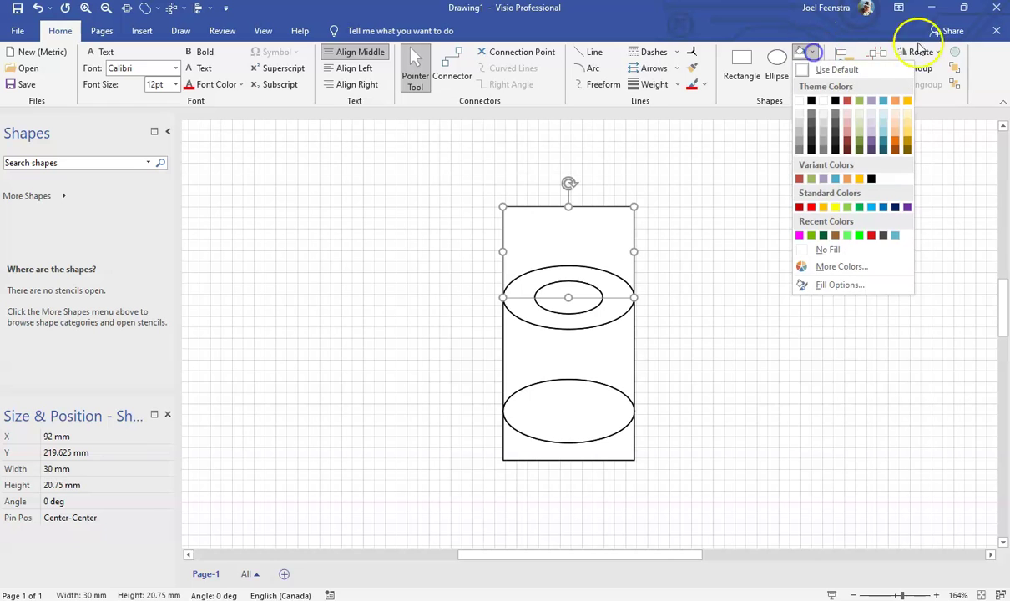
left_click(811, 179)
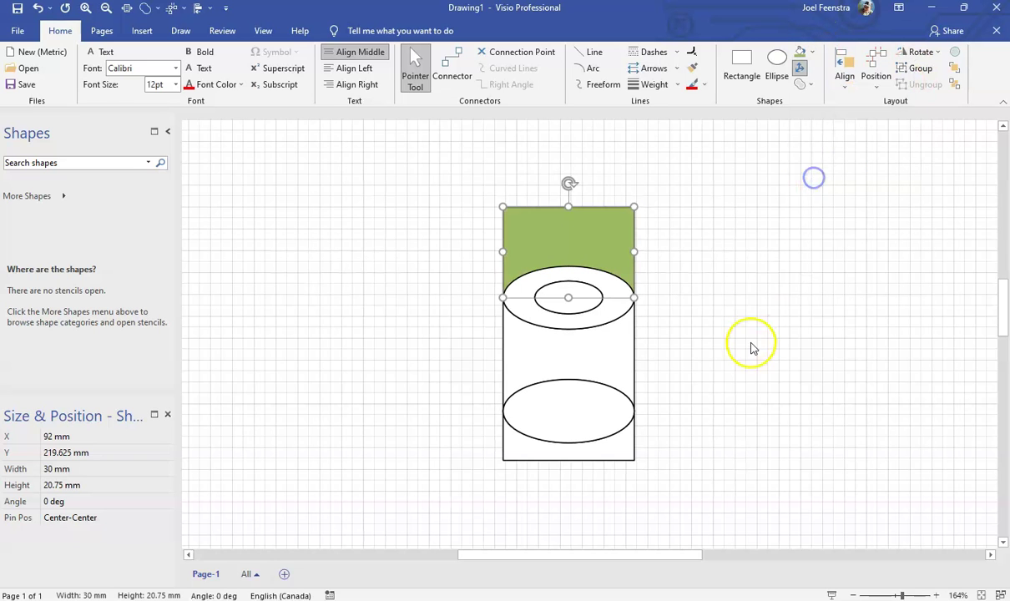
left_click(751, 343)
left_click(642, 314)
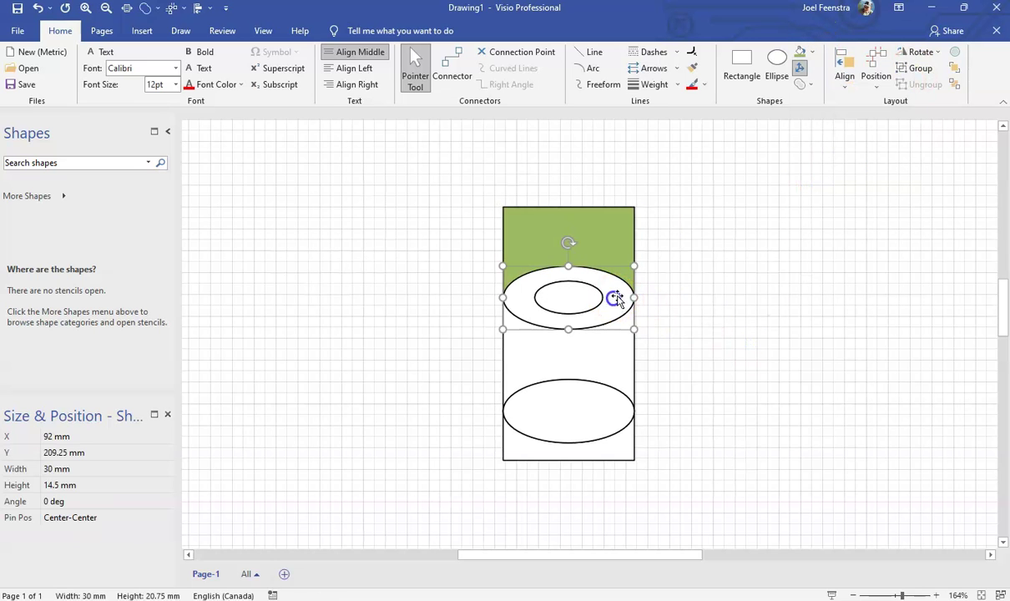
left_click(812, 52)
left_click(897, 121)
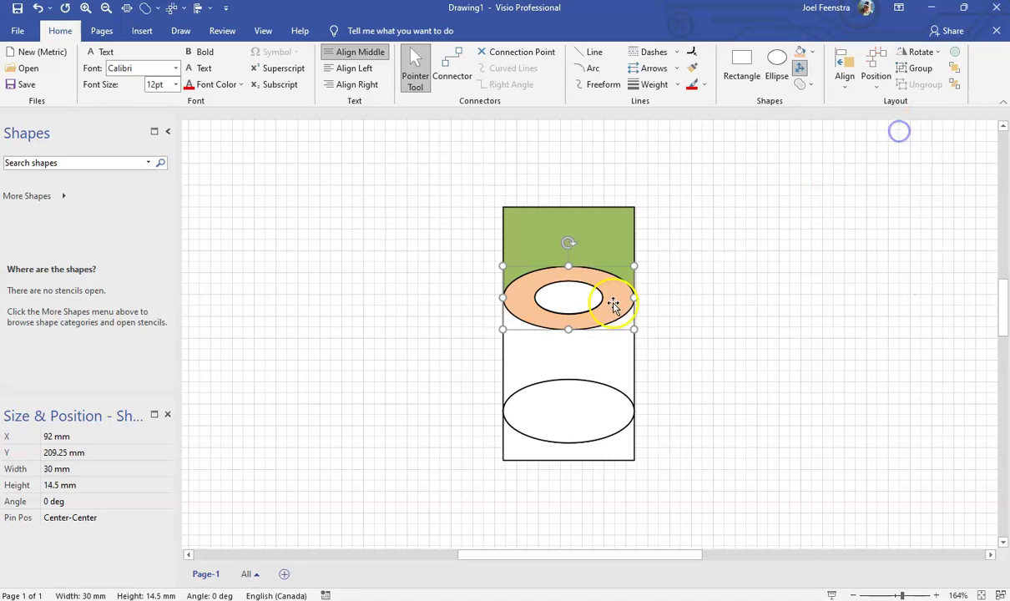
- Fill the small inner ellipse dark red and the cylinder body light yellow
left_click(578, 303)
left_click(812, 52)
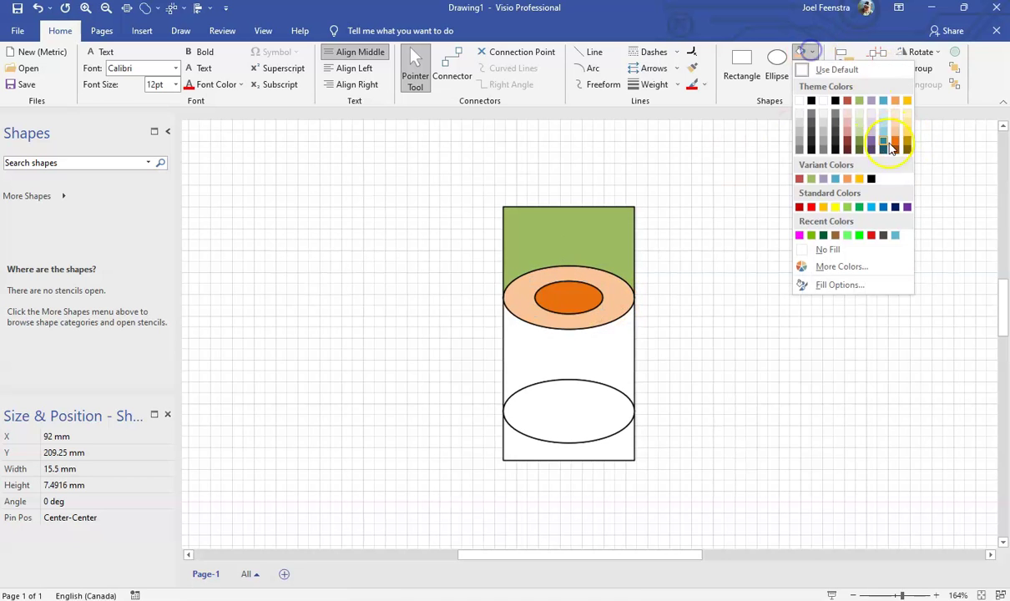
left_click(849, 146)
left_click(609, 357)
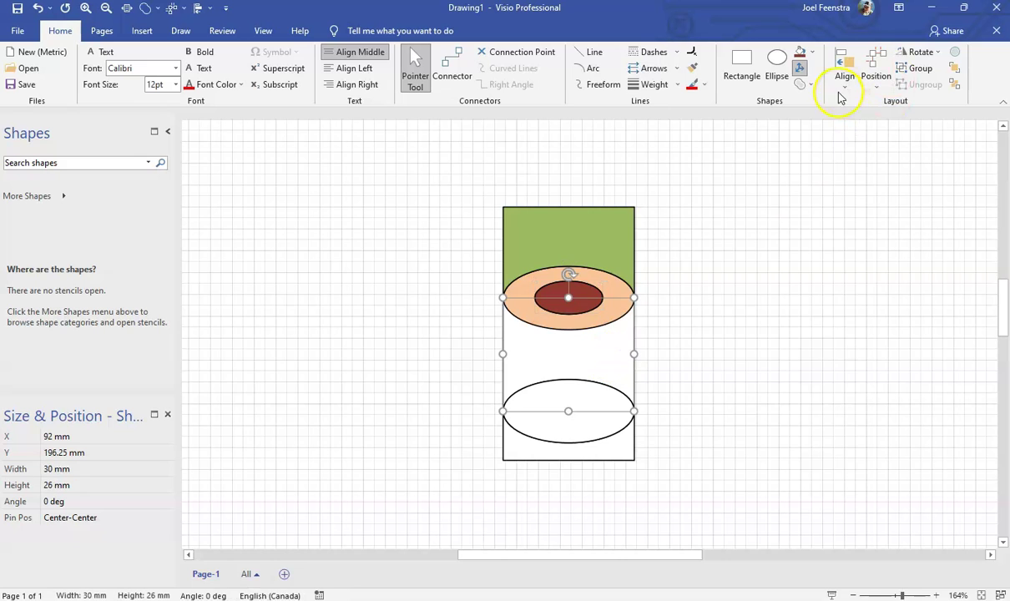
left_click(813, 53)
left_click(909, 127)
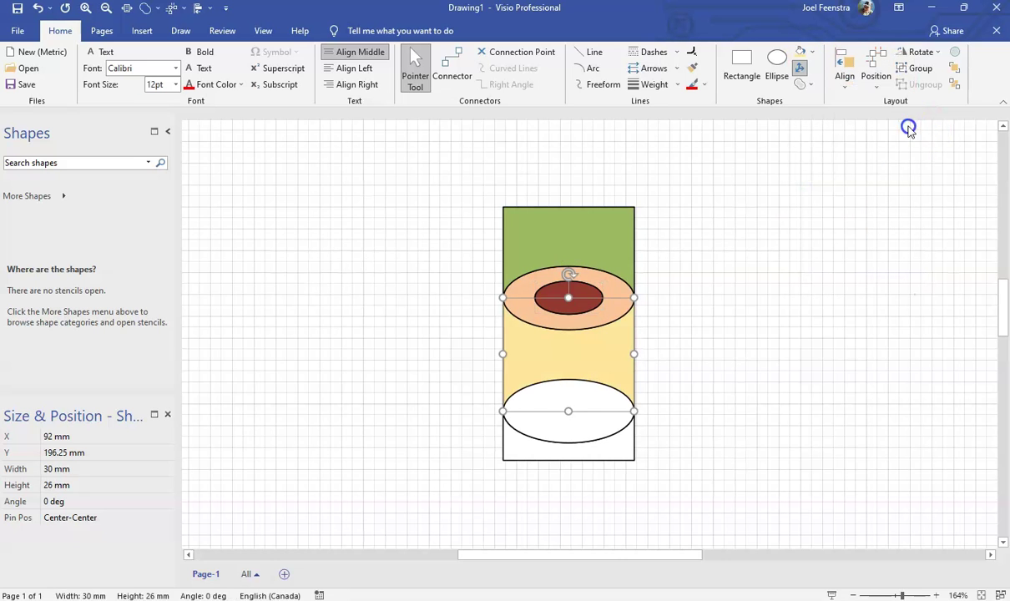
- Fill the bottom ellipse light blue and the base piece dark purple
left_click(729, 355)
left_click(602, 410)
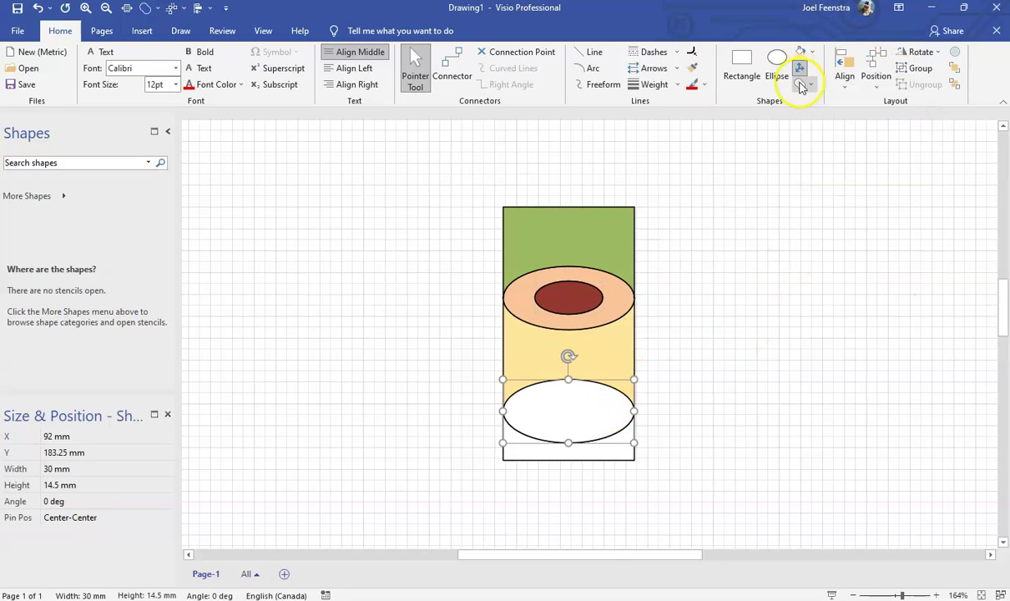
left_click(810, 54)
left_click(835, 112)
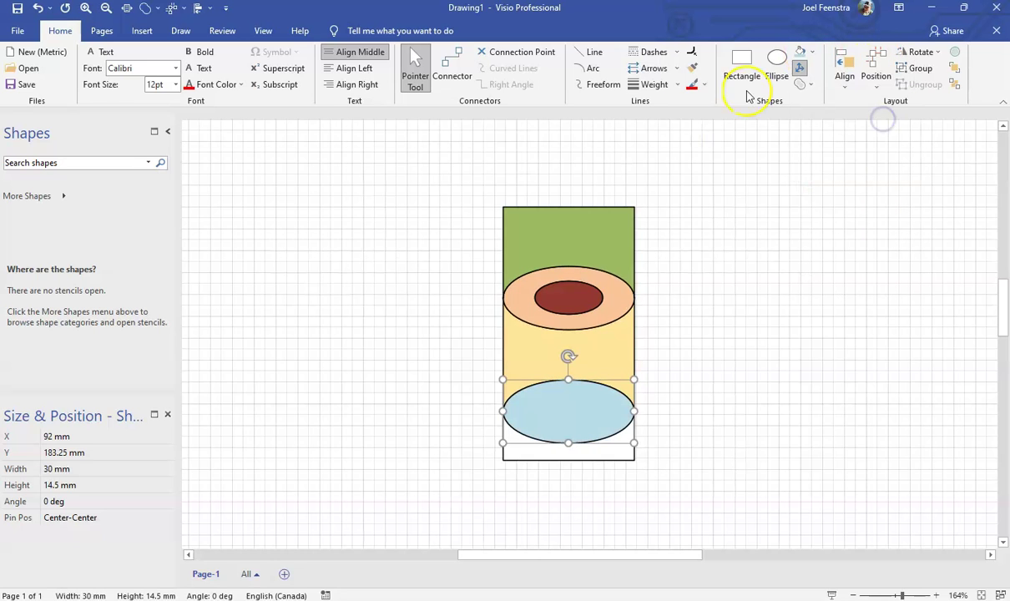
left_click_drag(635, 443, 633, 460)
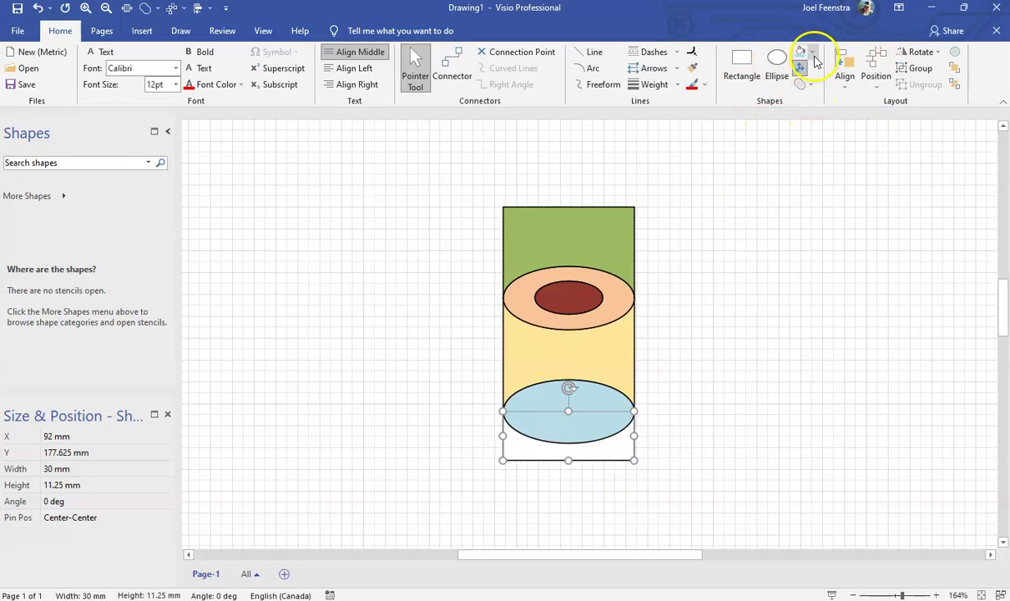
left_click(813, 53)
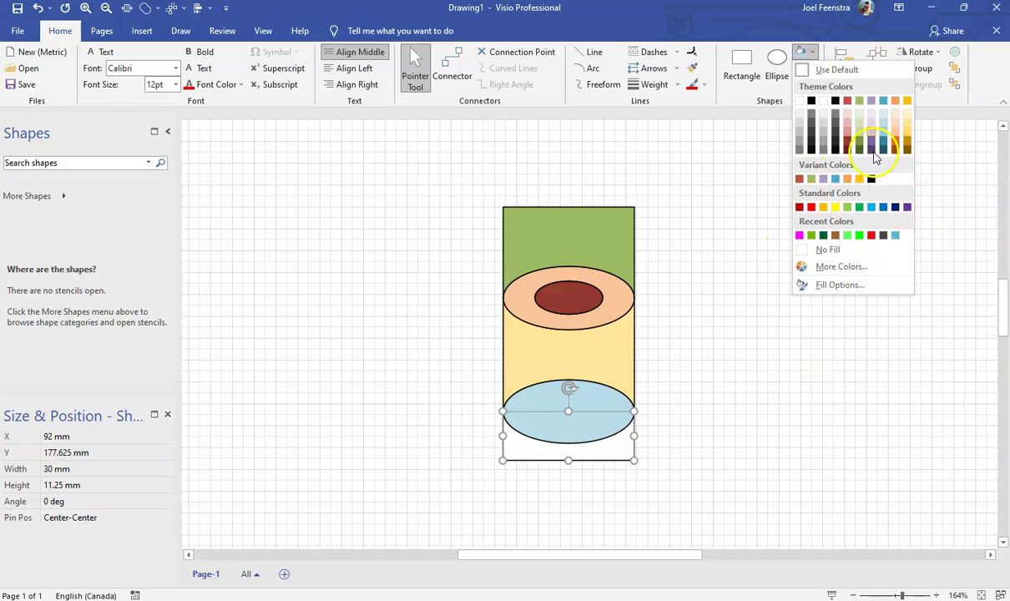
left_click(873, 147)
left_click(781, 342)
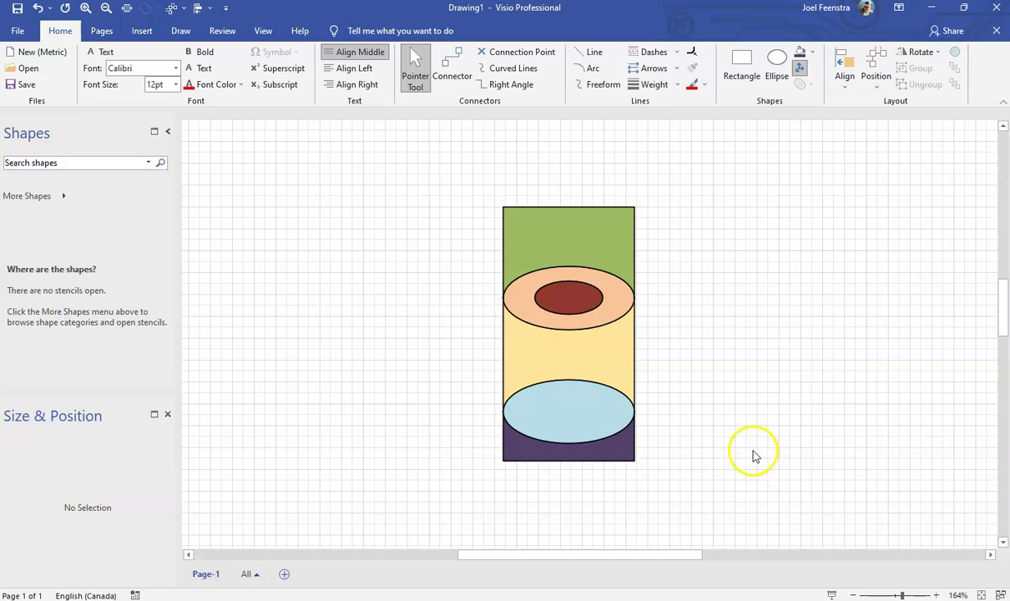
- Delete the green top scrap and the purple bottom scrap
left_click(557, 231)
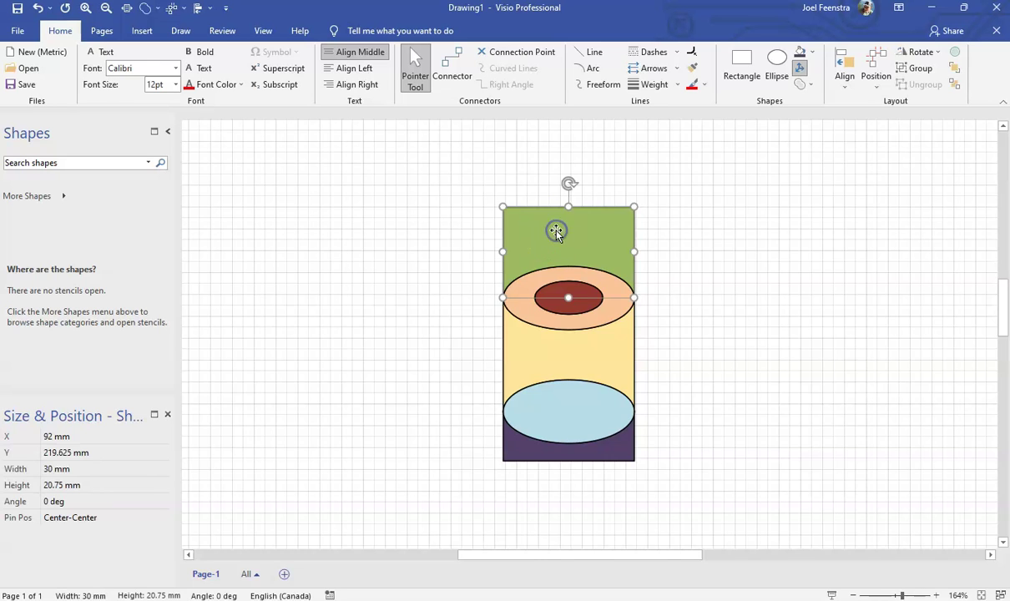
key("Delete")
left_click(626, 455)
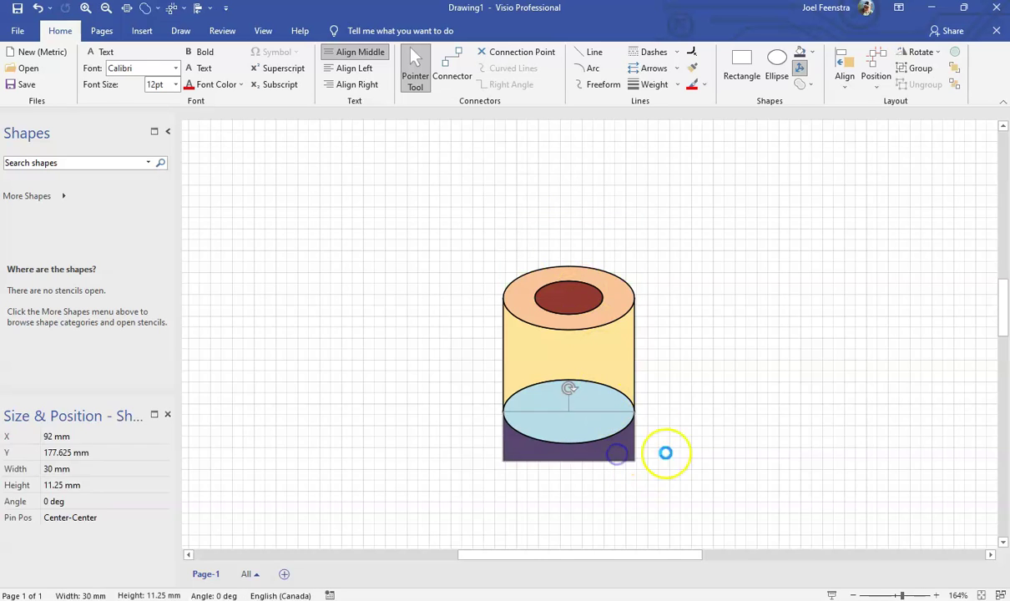
key("Delete")
- Reset all remaining cylinder pieces to the default white fill
left_click_drag(418, 186, 741, 511)
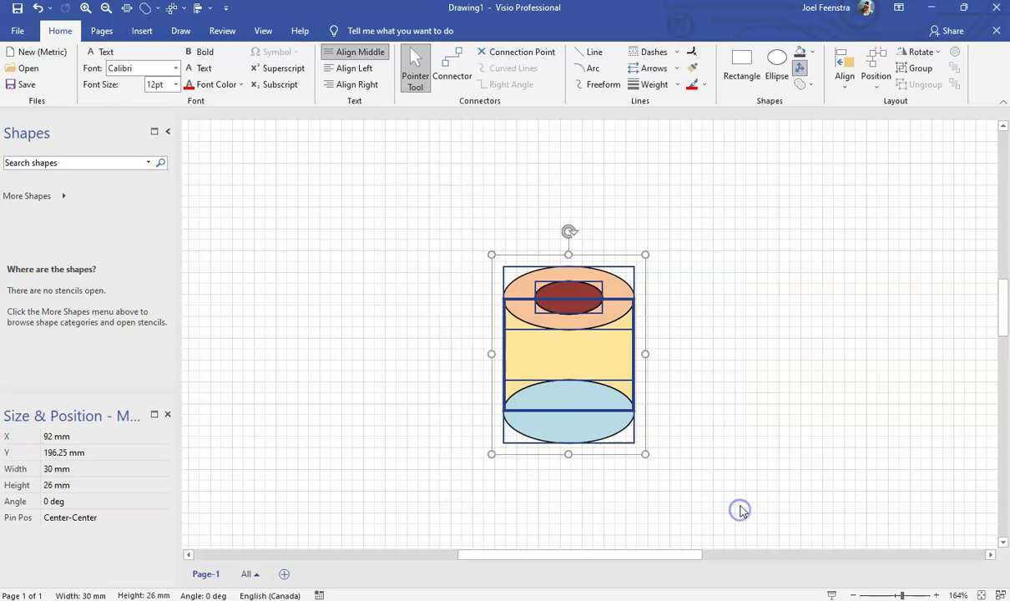
left_click(812, 53)
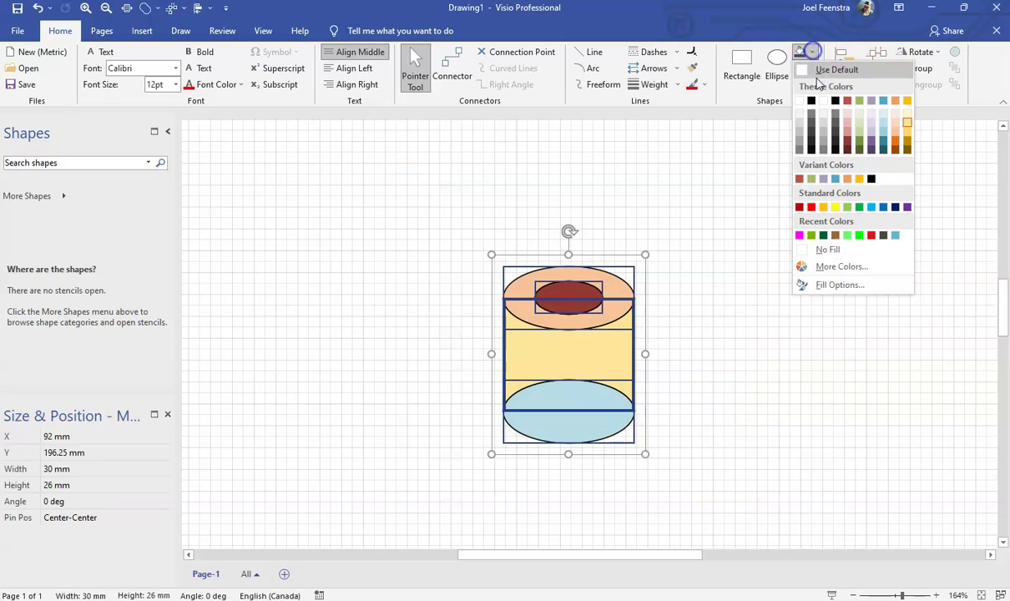
left_click(800, 101)
left_click(757, 323)
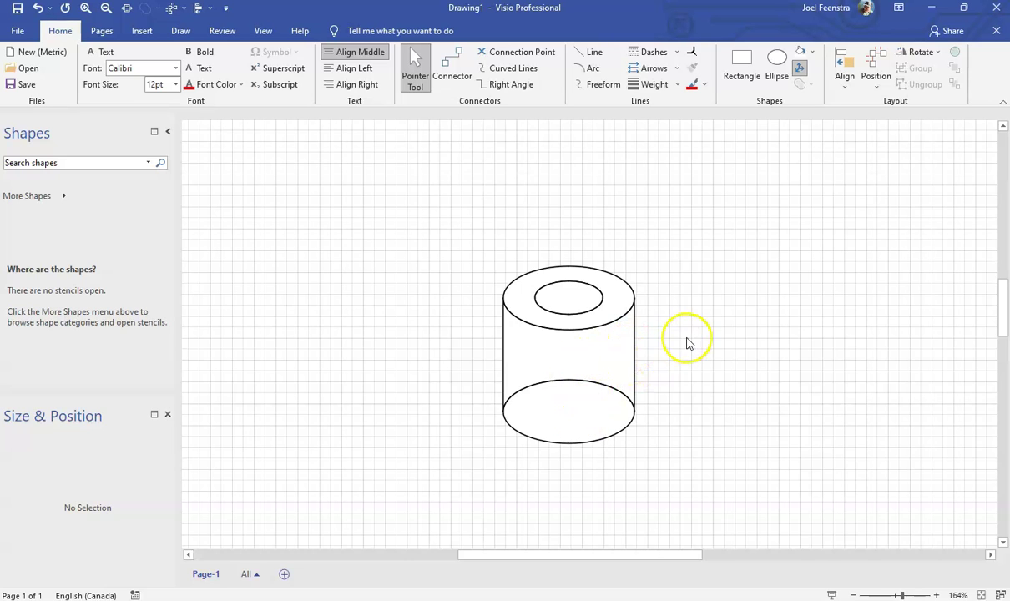
- Select the bottom ellipse and cylinder body and combine them with Operations > Union
left_click(610, 368)
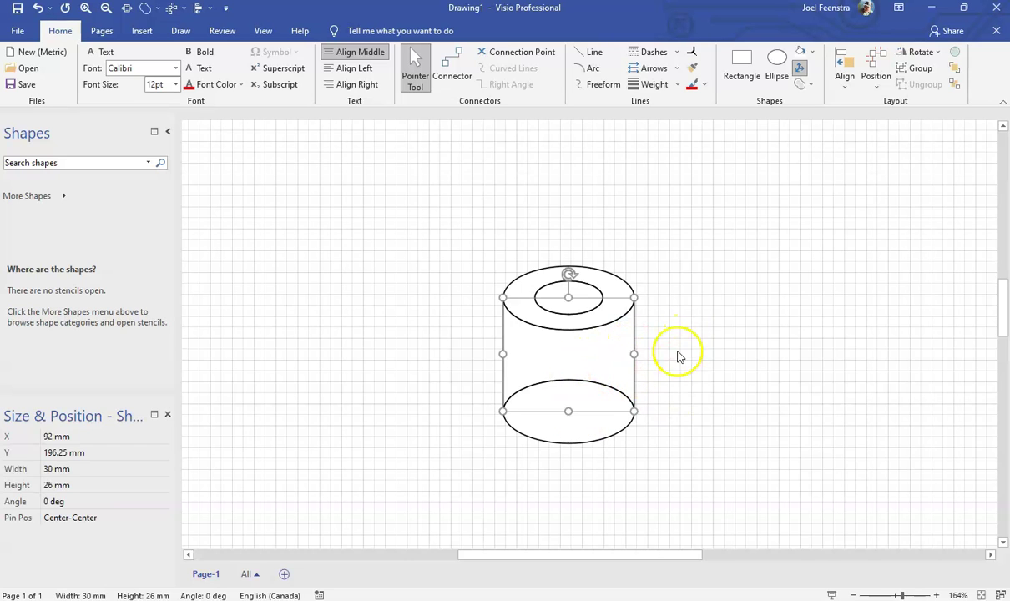
left_click(689, 394)
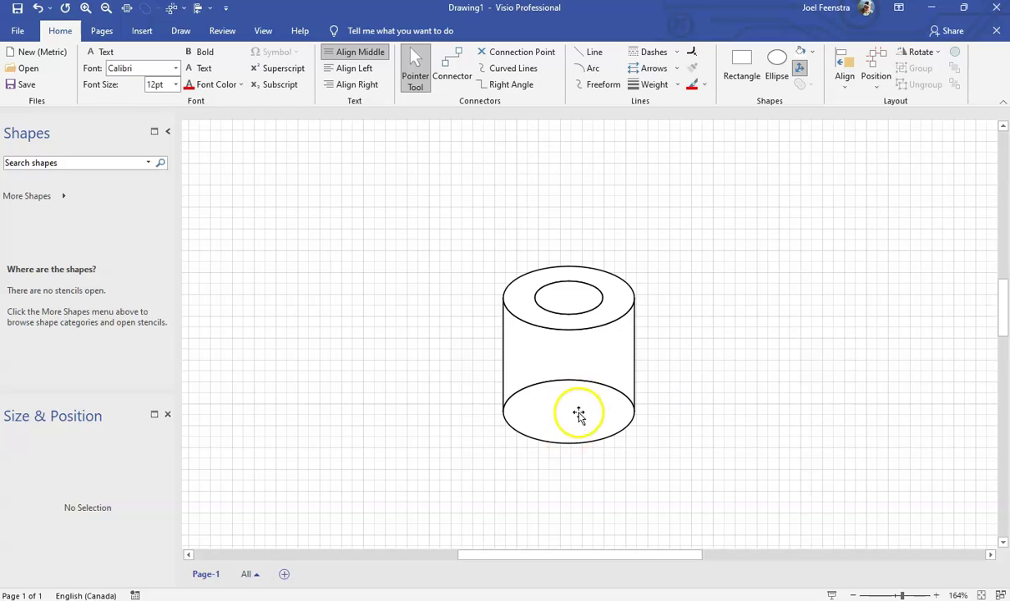
left_click(579, 413)
left_click(613, 352)
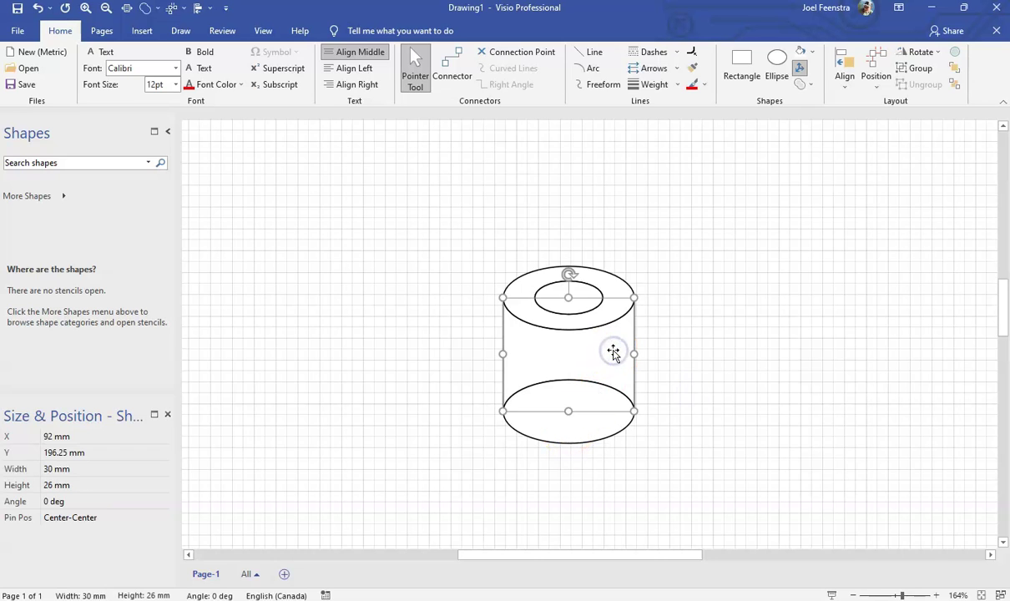
left_click(593, 439)
left_click(626, 410)
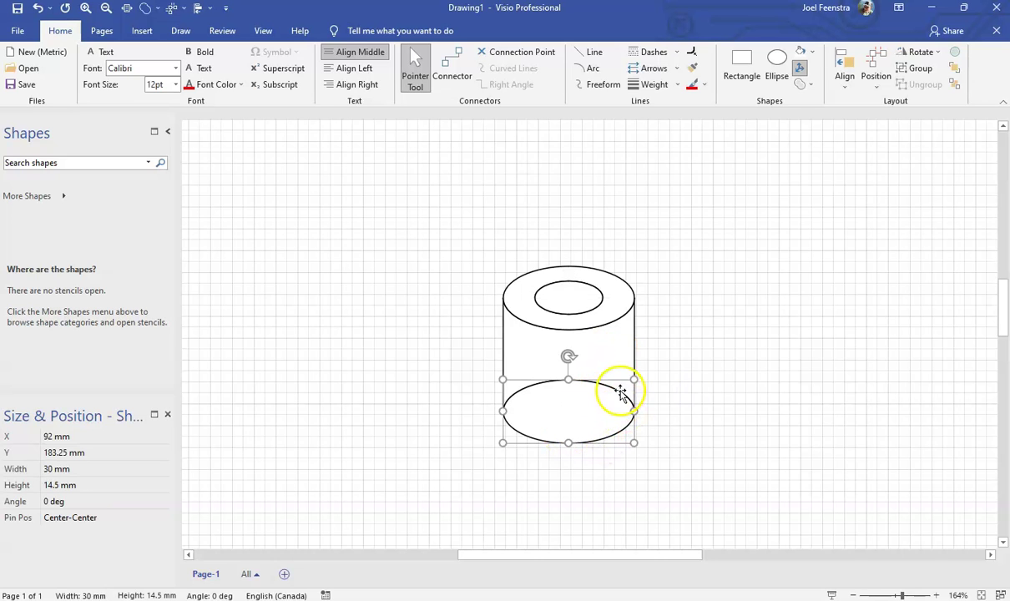
left_click(613, 358, "shift")
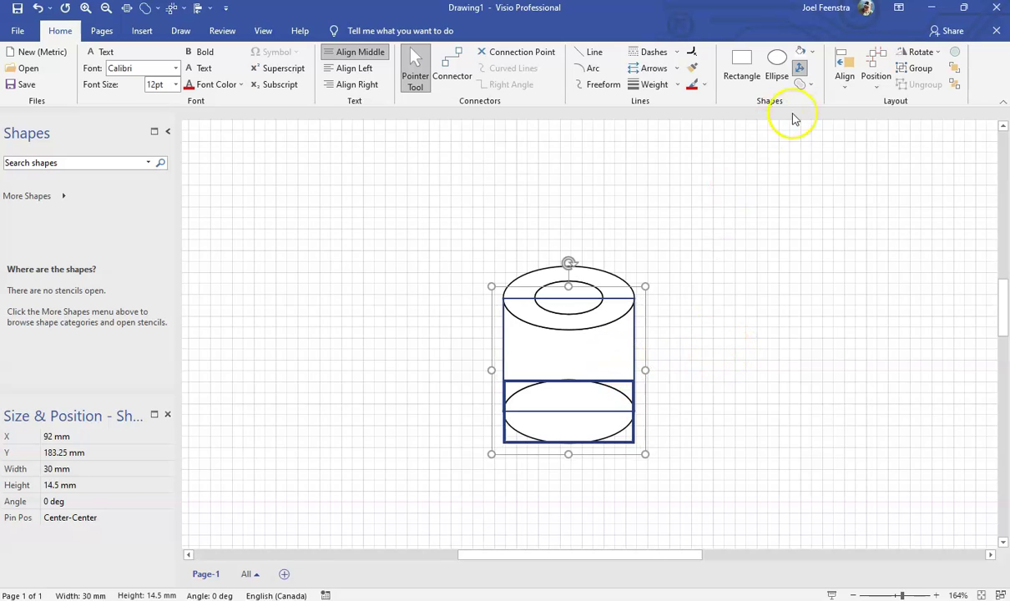
left_click(803, 85)
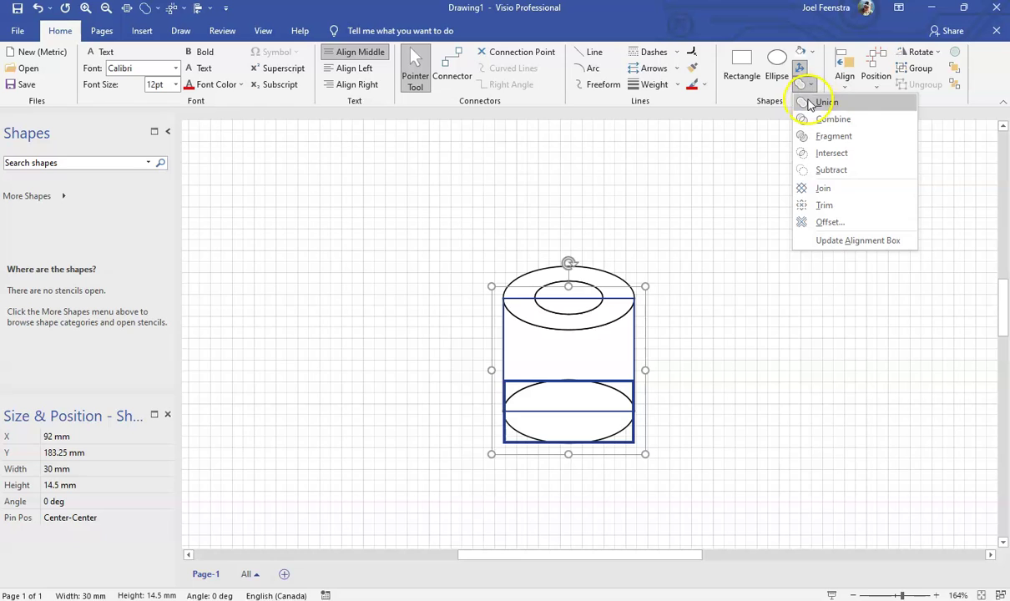
left_click(810, 103)
left_click(731, 402)
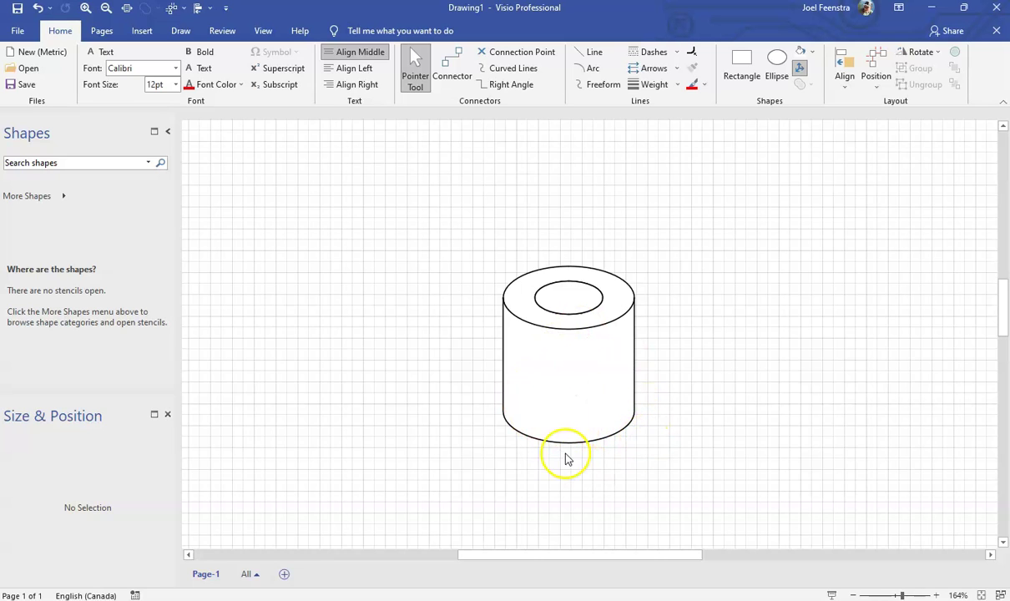
scroll(566, 458, "up", 3)
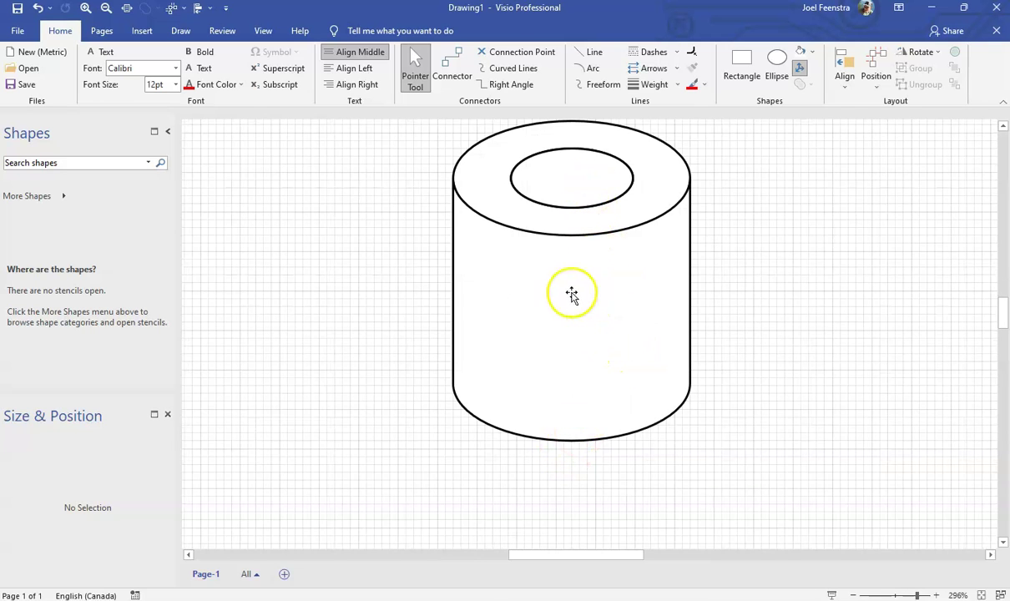
- Drag the cylinder body and inner ellipse aside to check them, then undo the moves
left_click_drag(575, 294, 712, 378)
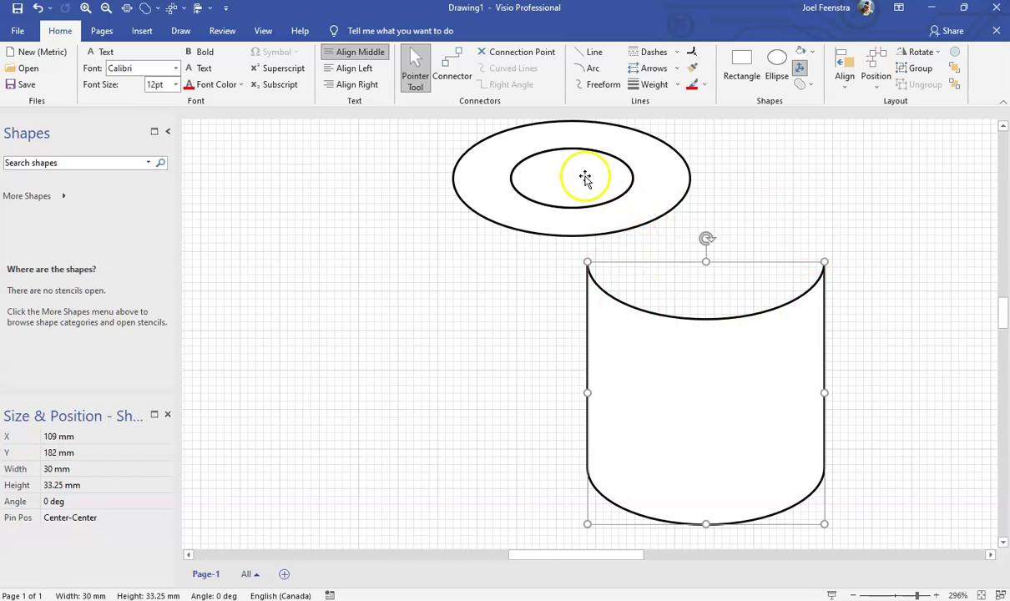
left_click_drag(583, 178, 738, 192)
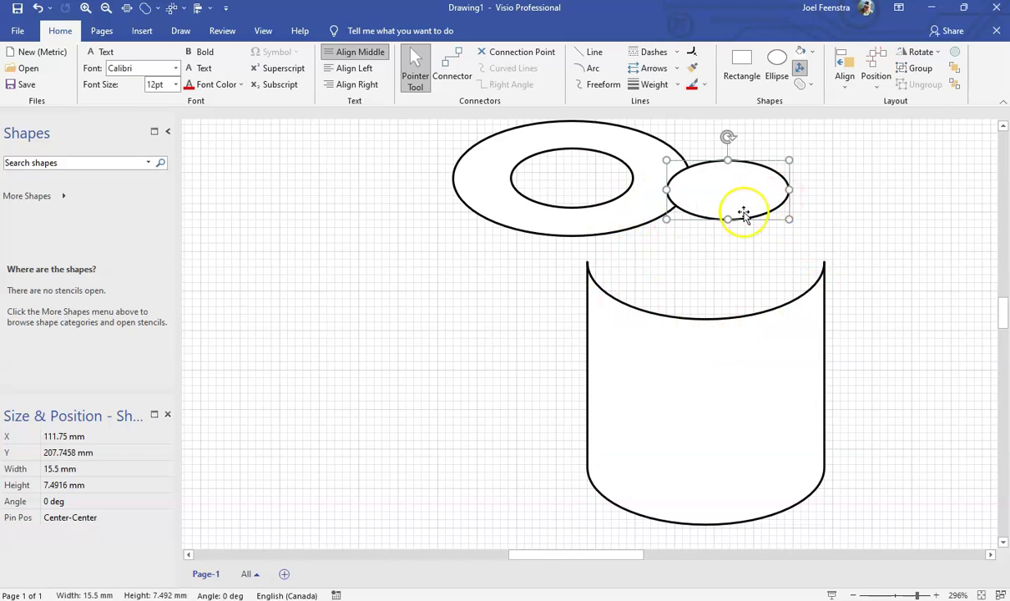
key("ctrl+z")
key("ctrl+z")
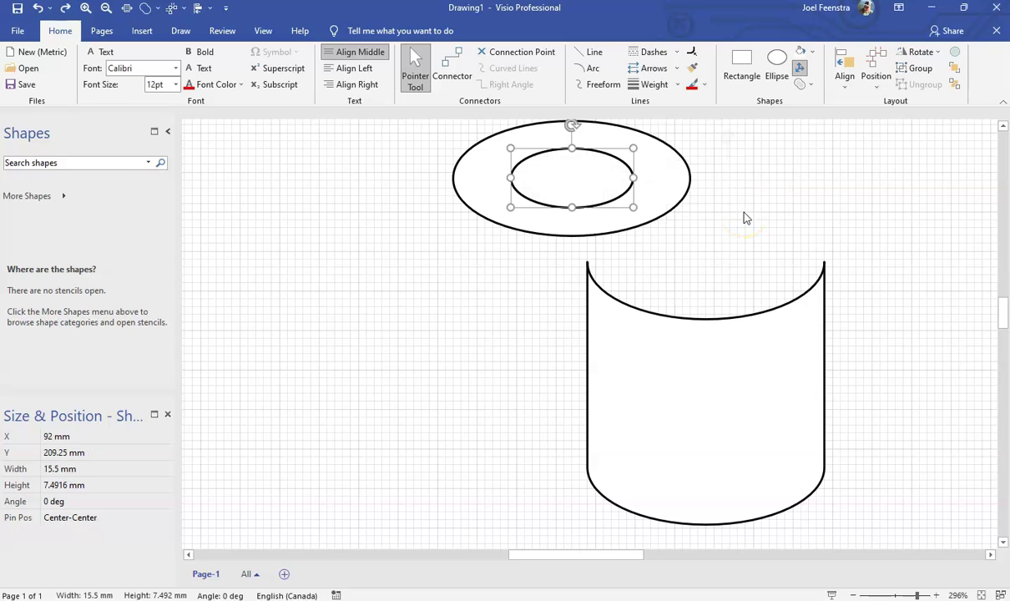
left_click(737, 278)
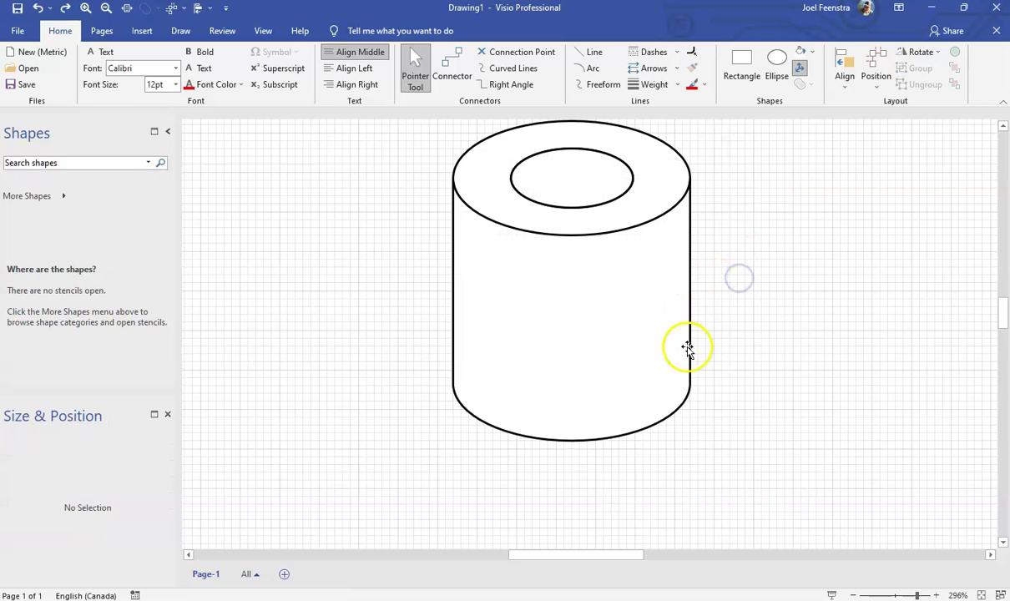
scroll(710, 368, "up", 1)
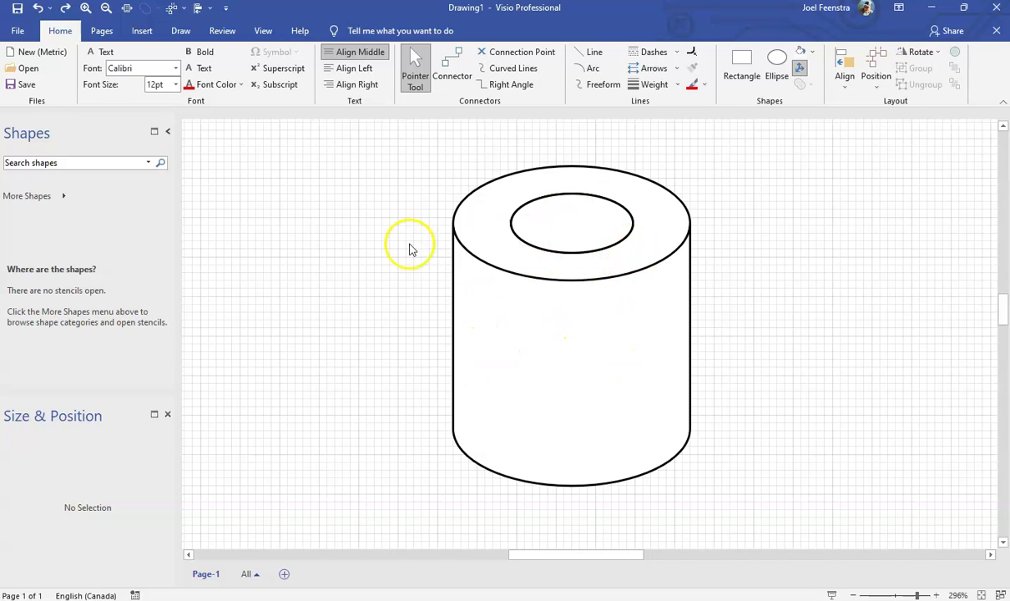
- Fill the cylinder's top ellipse and body with light grey
left_click(625, 218)
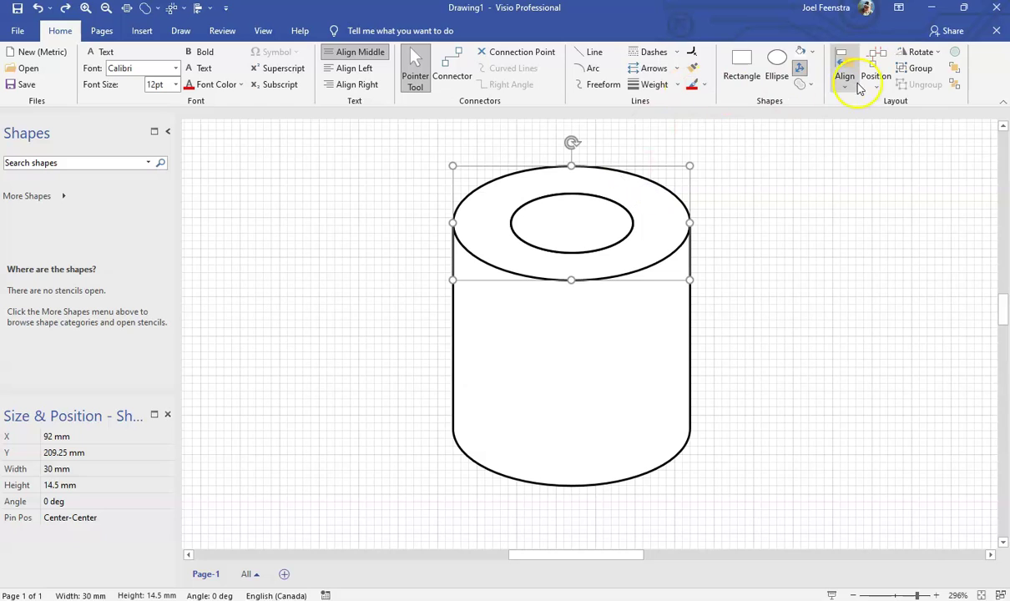
left_click(808, 53)
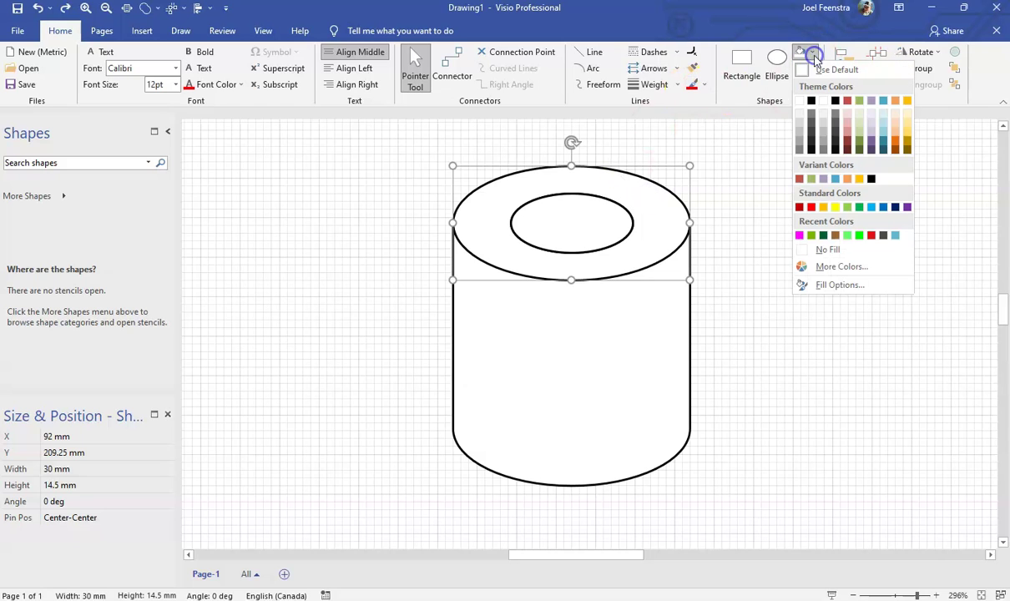
left_click(800, 120)
left_click(585, 349)
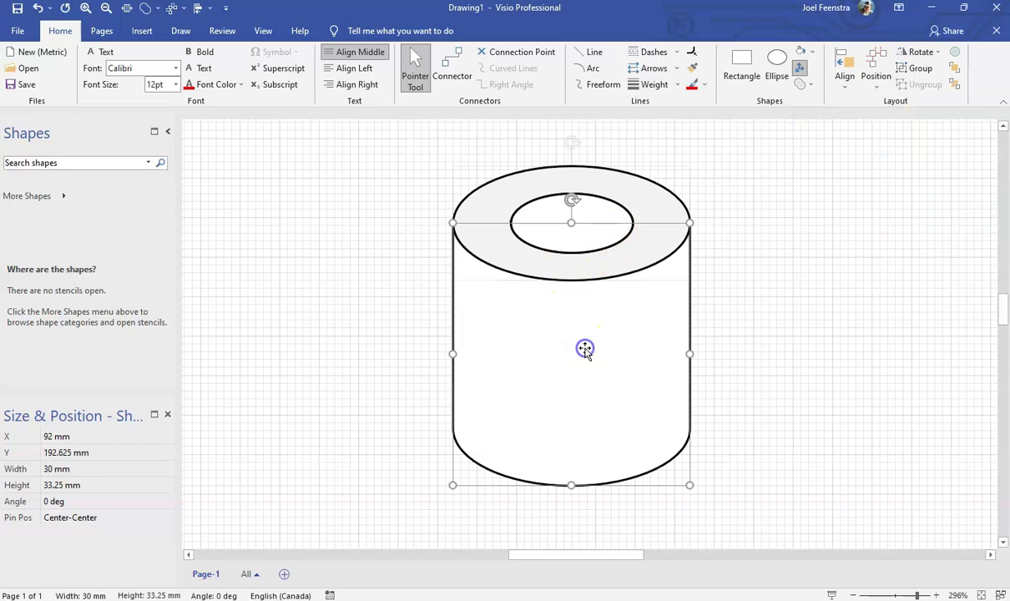
left_click(813, 55)
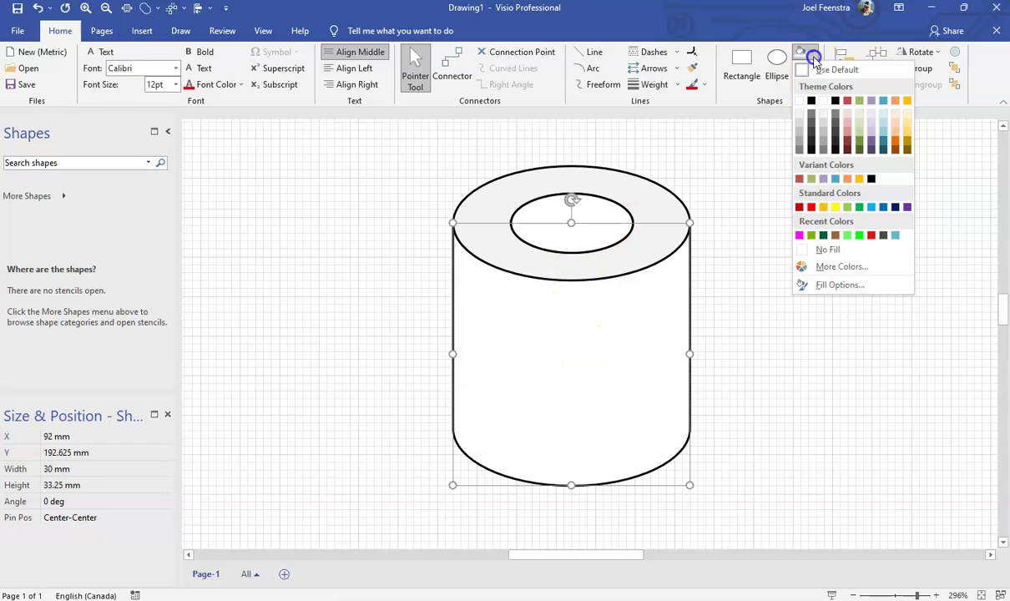
left_click(799, 131)
- Fill the inner opening dark grey and zoom out
left_click(609, 235)
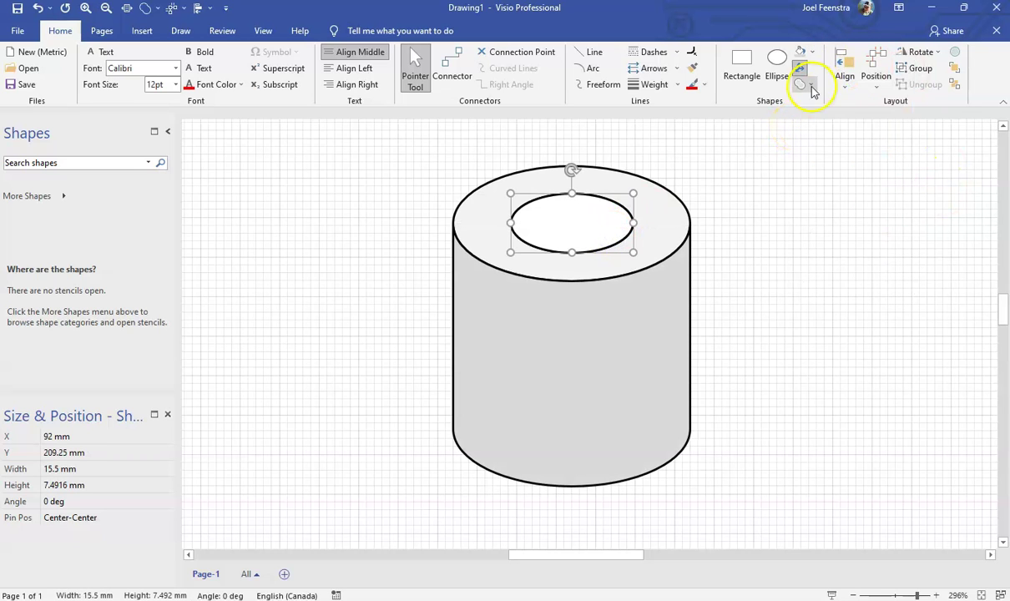
left_click(813, 54)
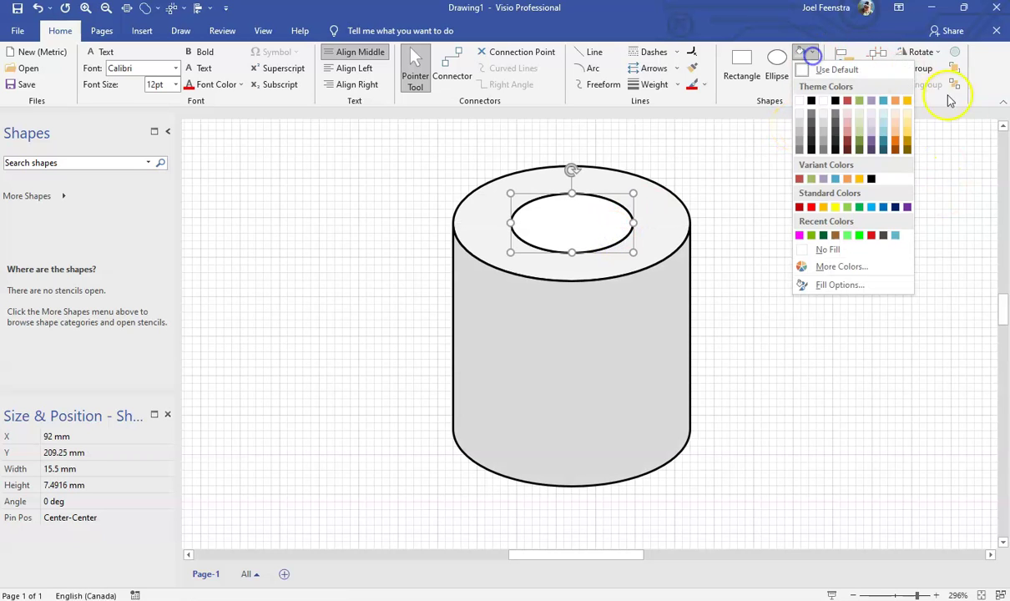
left_click(799, 148)
left_click(825, 327)
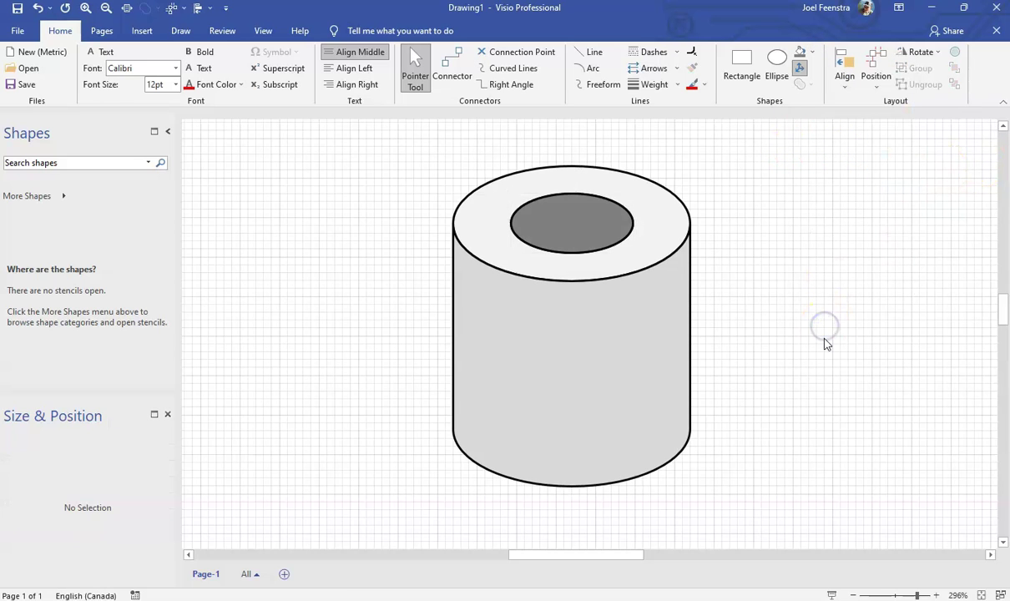
scroll(802, 347, "down", 3)
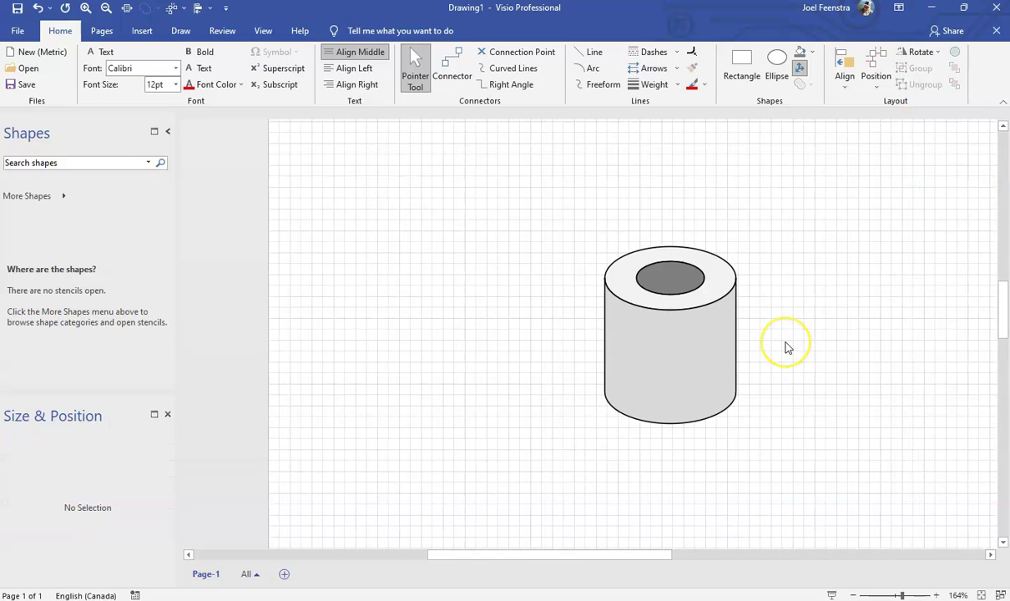
scroll(785, 347, "down", 3)
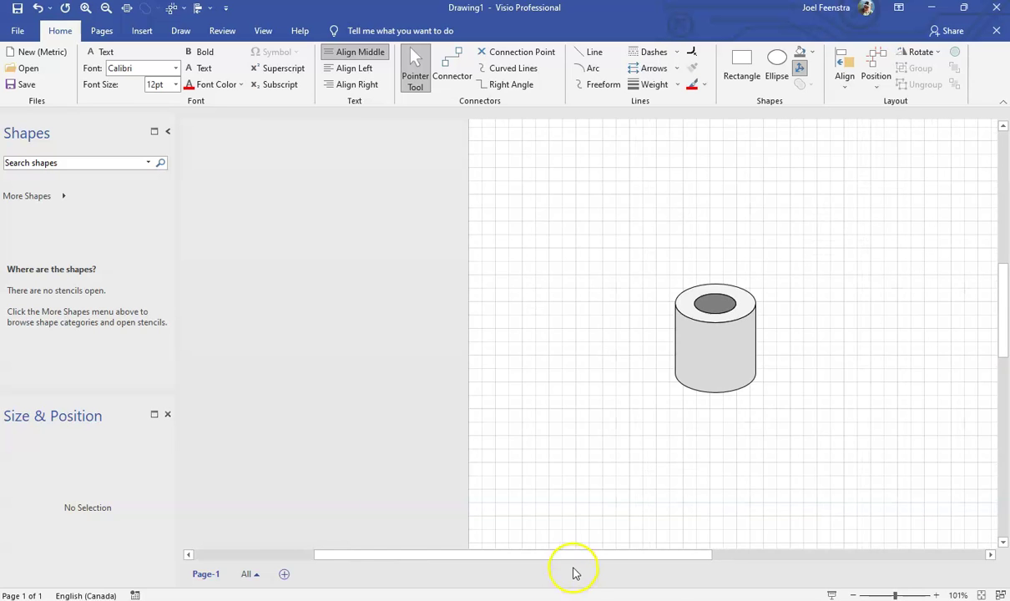
left_click_drag(573, 557, 622, 558)
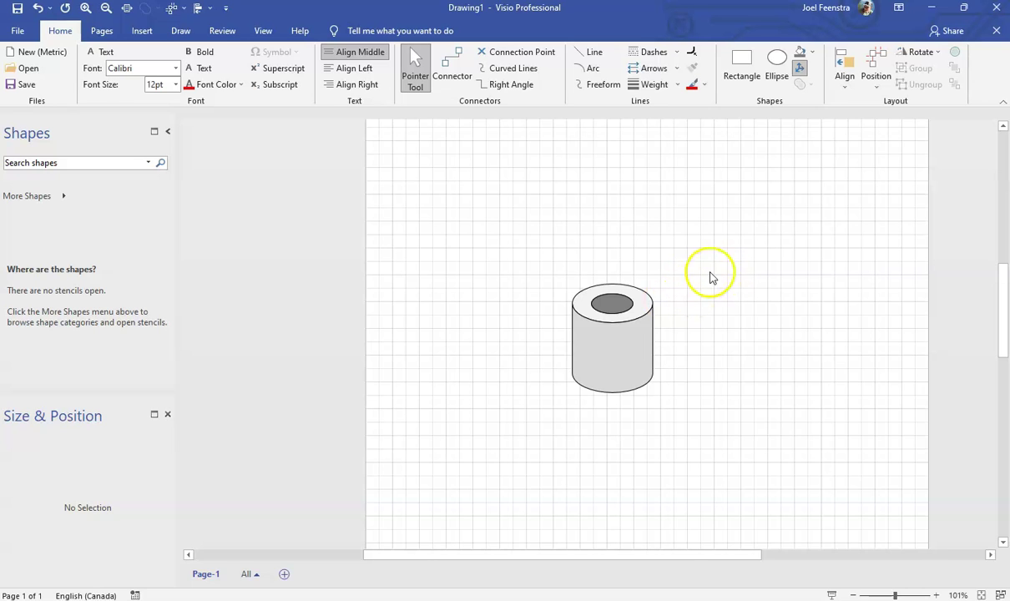
left_click(777, 66)
left_click_drag(741, 322, 848, 352)
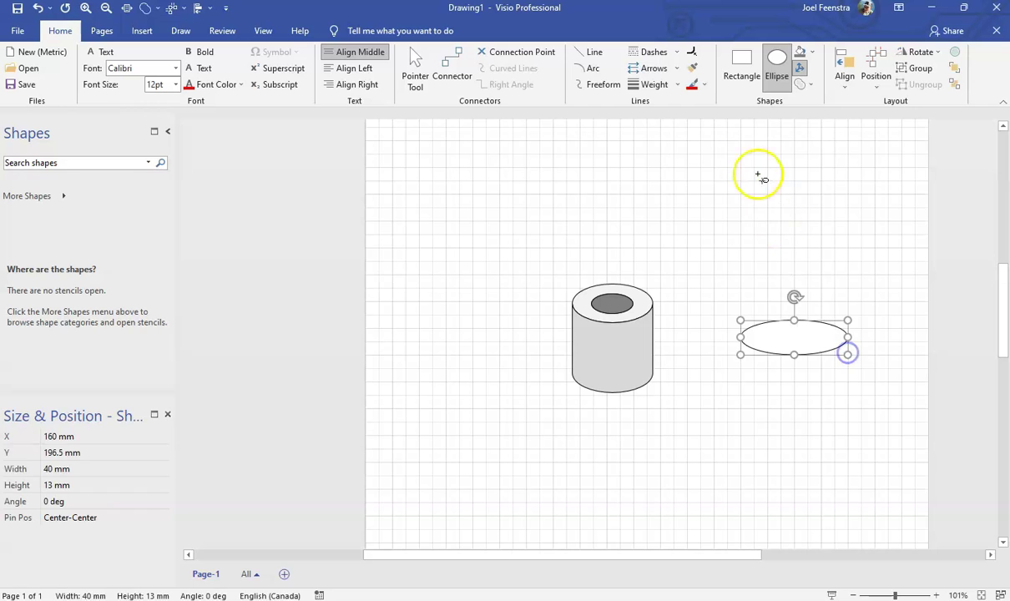
left_click(742, 65)
left_click_drag(764, 276, 821, 522)
mouse_move(763, 397)
left_mouse_down()
mouse_move(741, 398)
mouse_move(776, 396)
left_mouse_up()
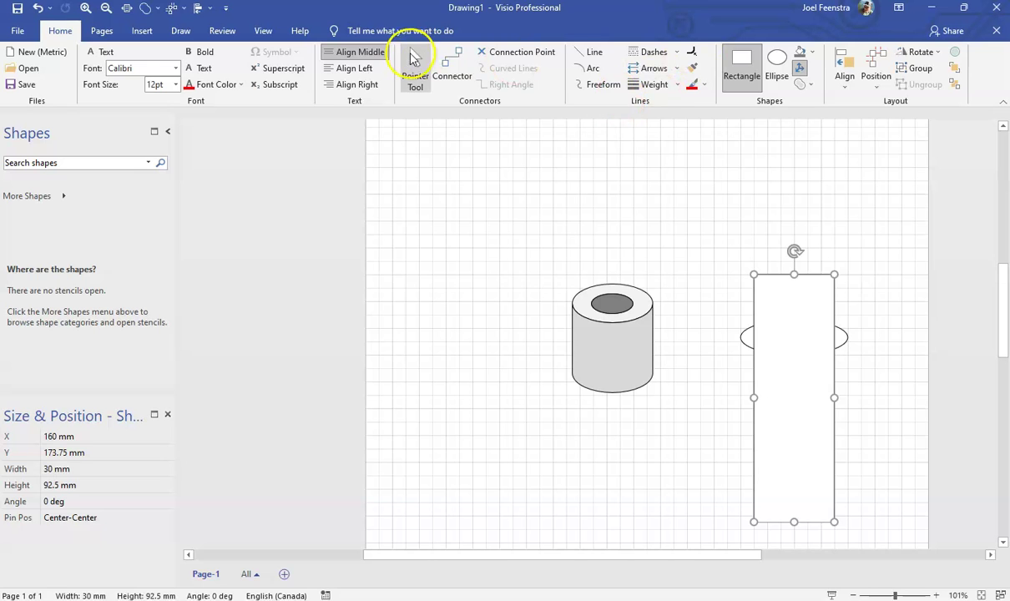
left_click(413, 66)
left_click_drag(706, 213, 876, 498)
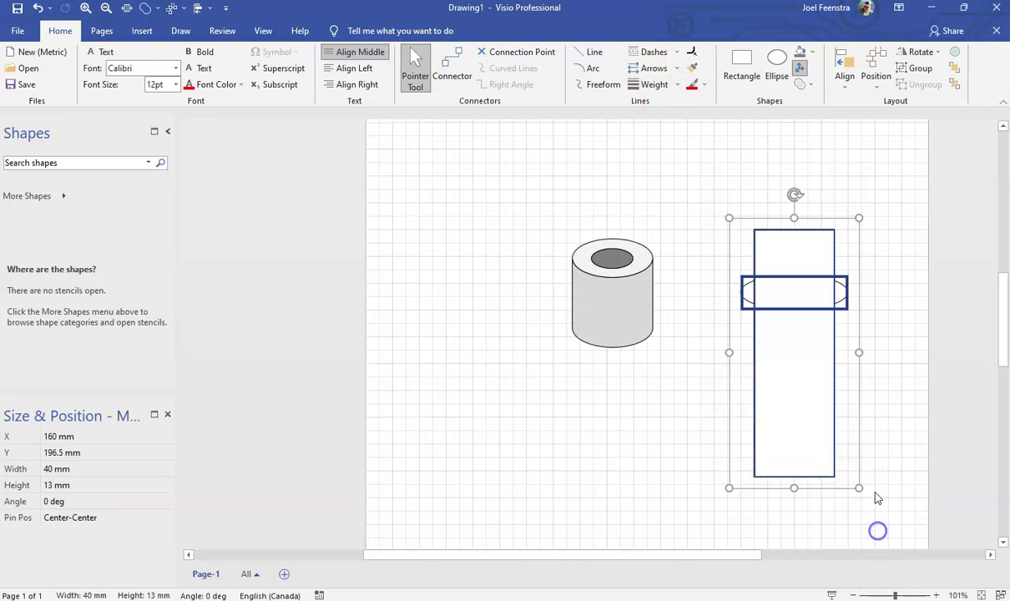
left_click(811, 85)
left_click(831, 136)
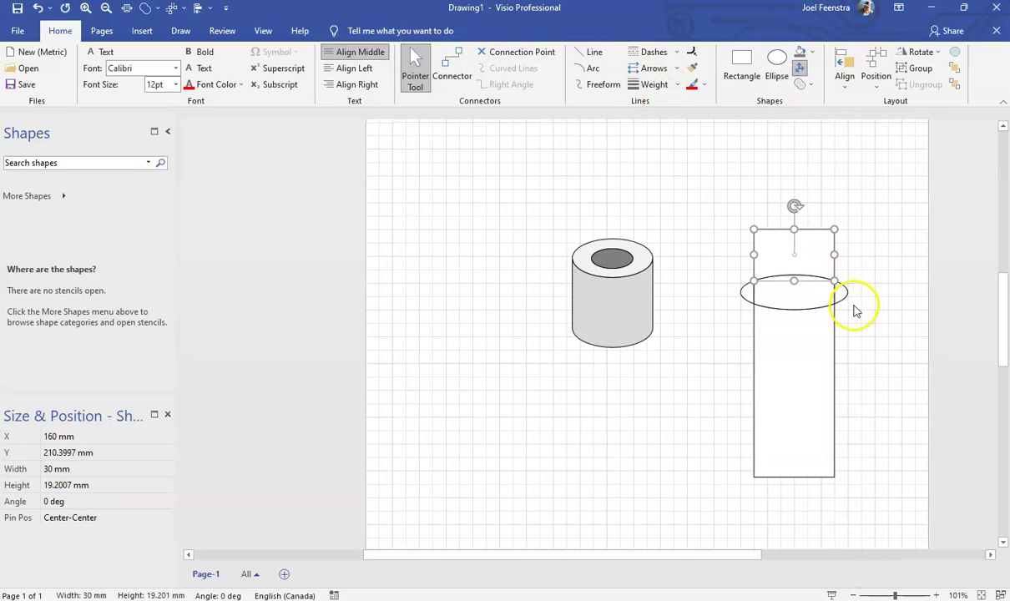
scroll(861, 342, "up", 1)
left_click(838, 279)
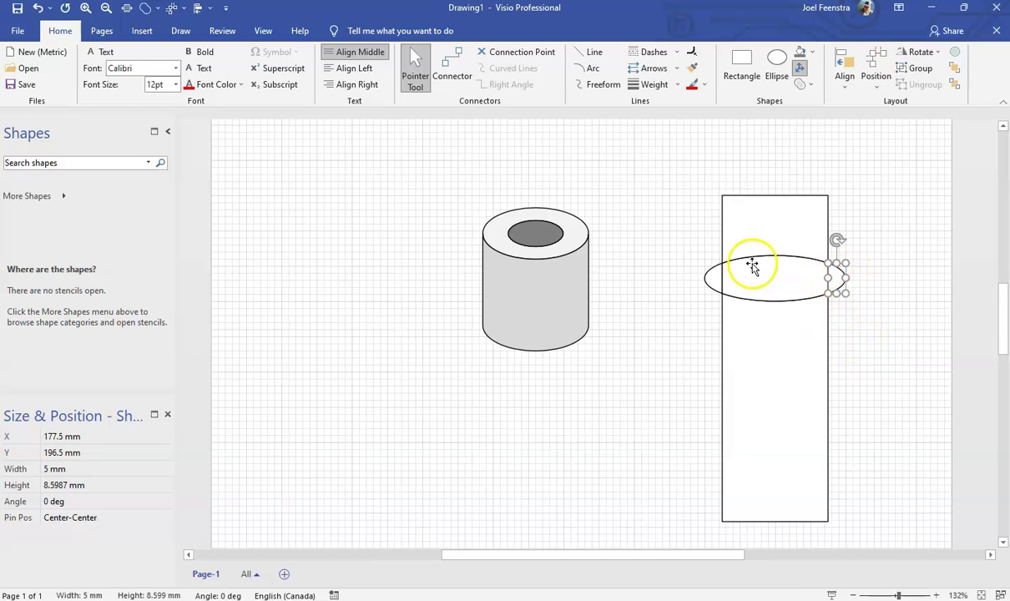
left_click(709, 286)
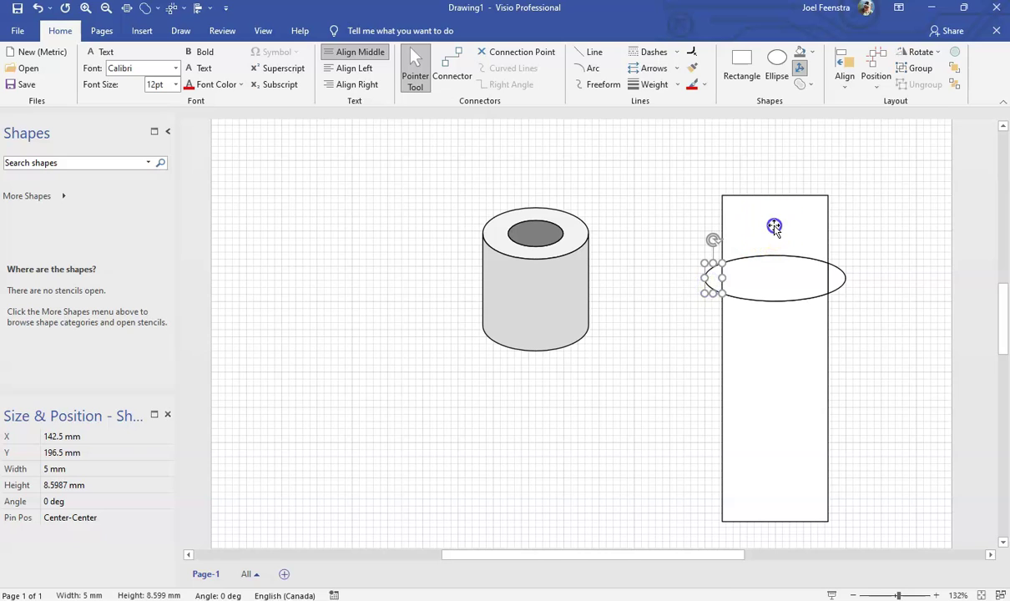
left_click(774, 225)
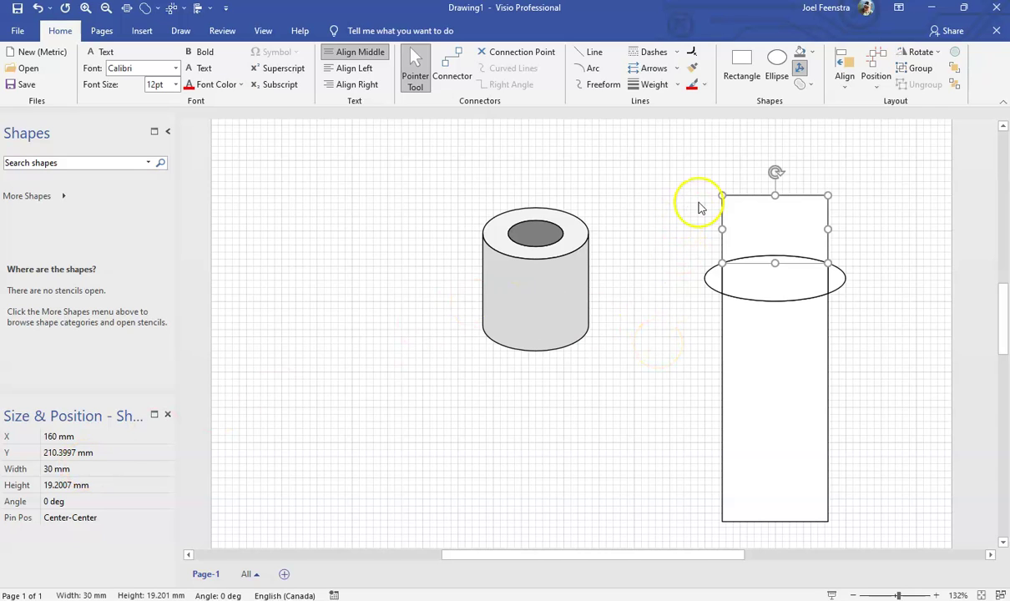
left_click(638, 227)
left_click_drag(677, 158, 884, 532)
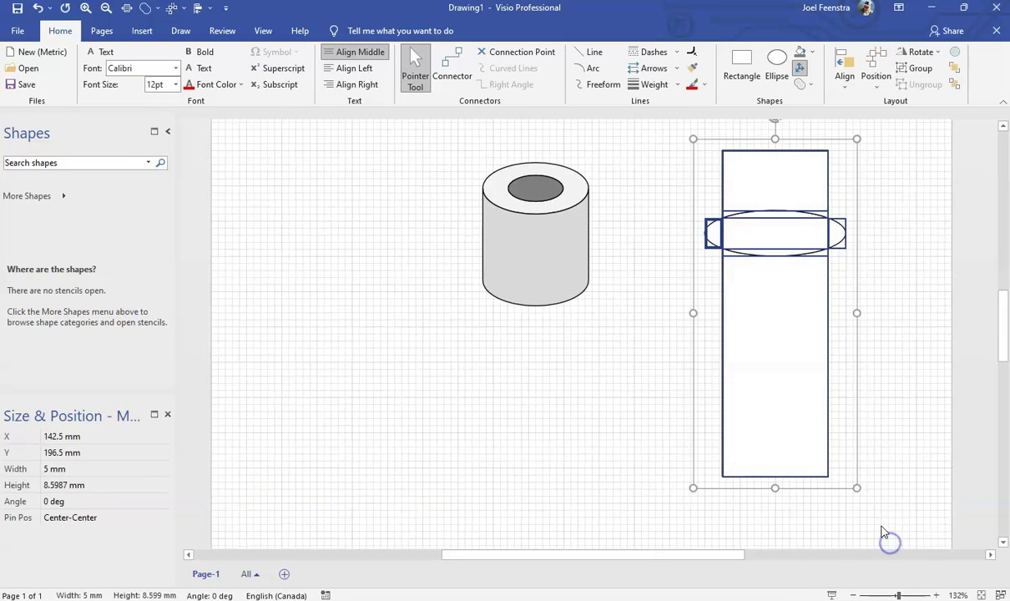
key("Delete")
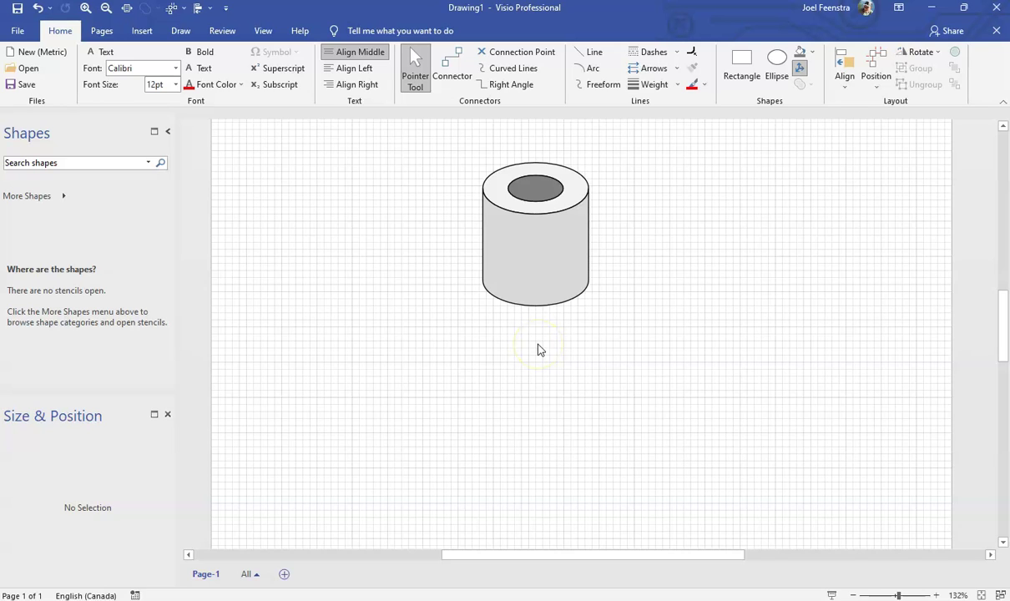
- Draw a circle on the page with the Ellipse tool
left_click(638, 319)
left_click(777, 59)
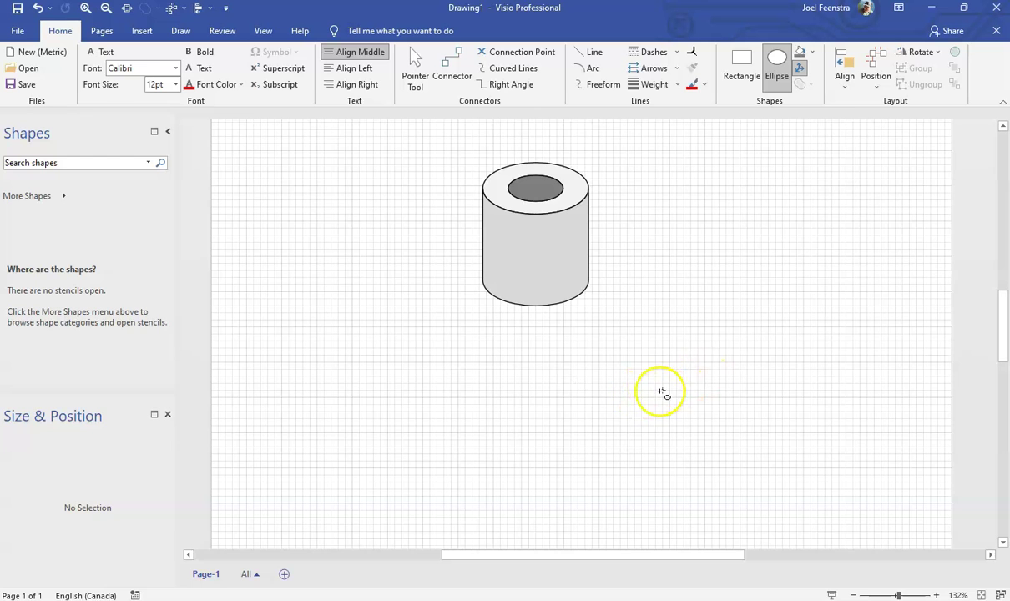
scroll(658, 394, "down", 3)
scroll(651, 440, "down", 3)
scroll(650, 430, "up", 2)
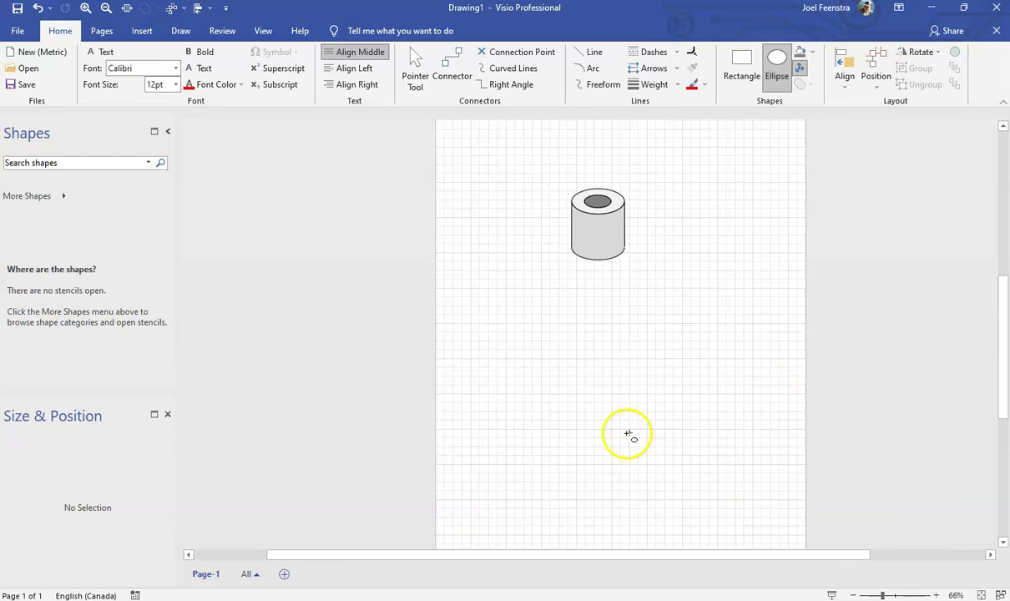
scroll(629, 435, "up", 3)
left_click_drag(515, 214, 605, 291)
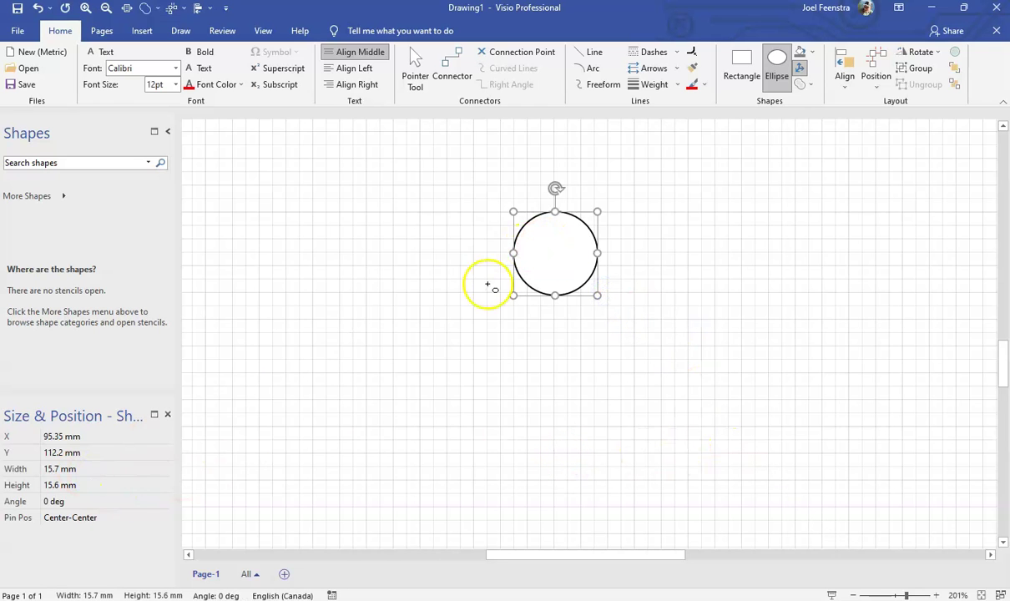
- Set the circle's width and height to 16 mm in Size & Position
left_click(65, 470)
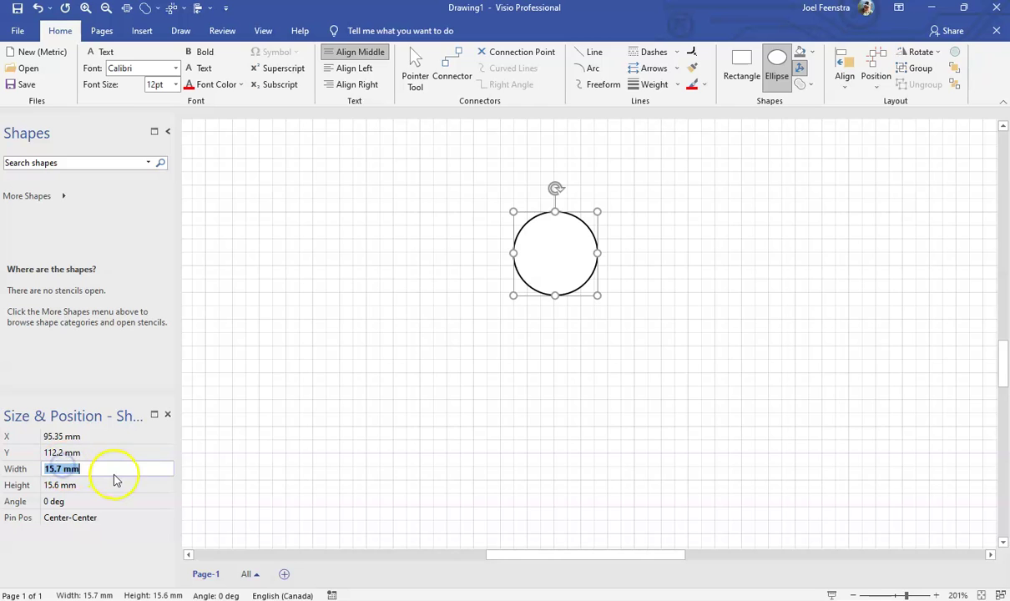
type("16")
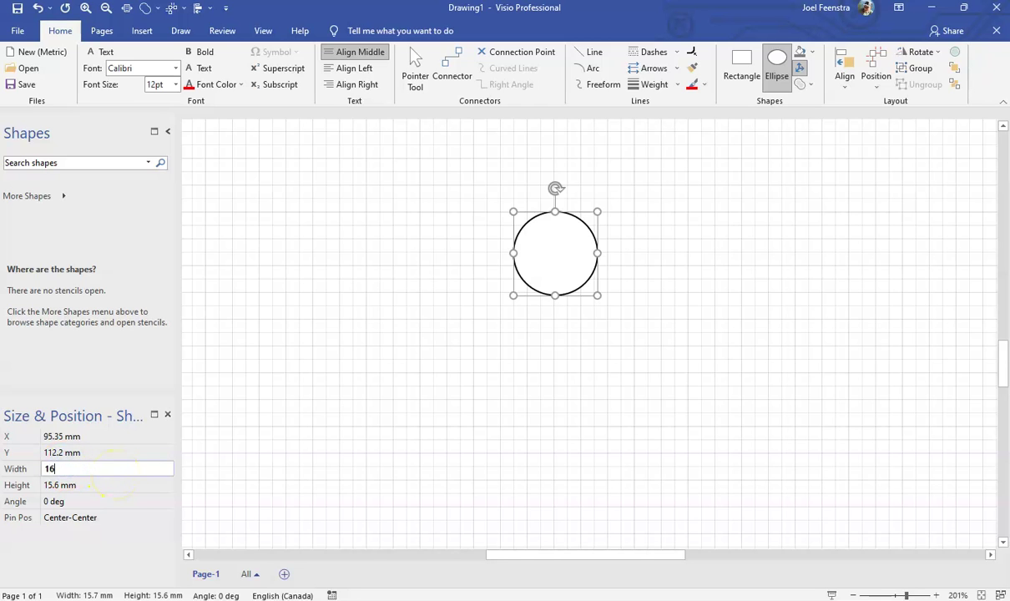
key("Return")
key("Tab")
type("16")
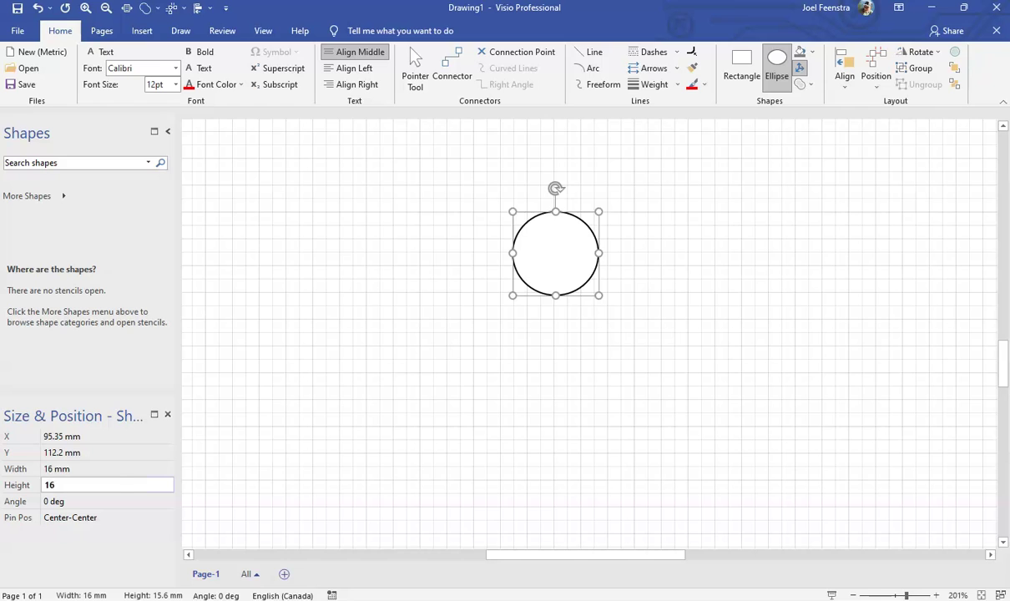
key("Return")
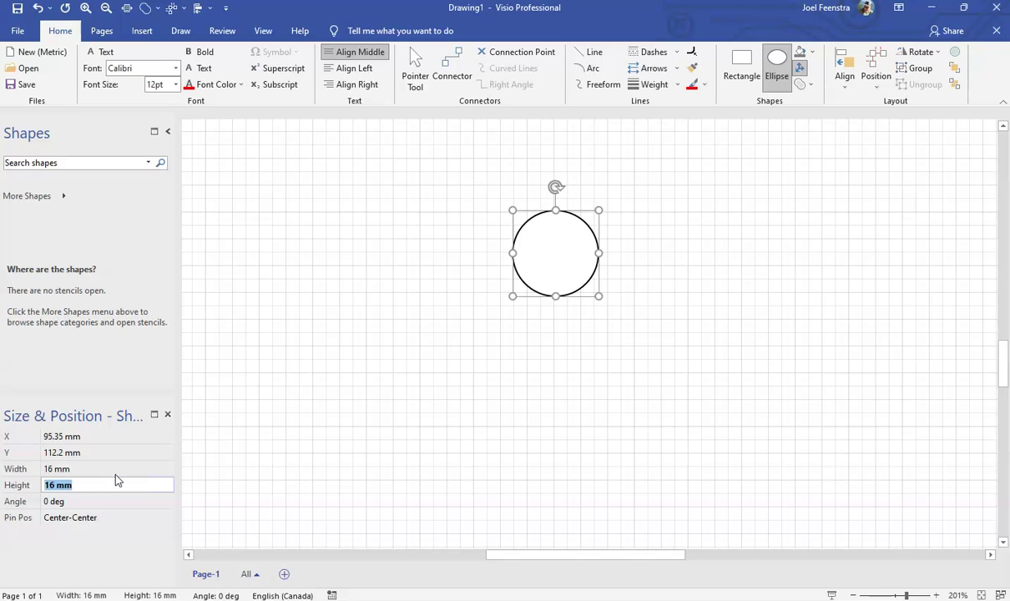
left_click(702, 273)
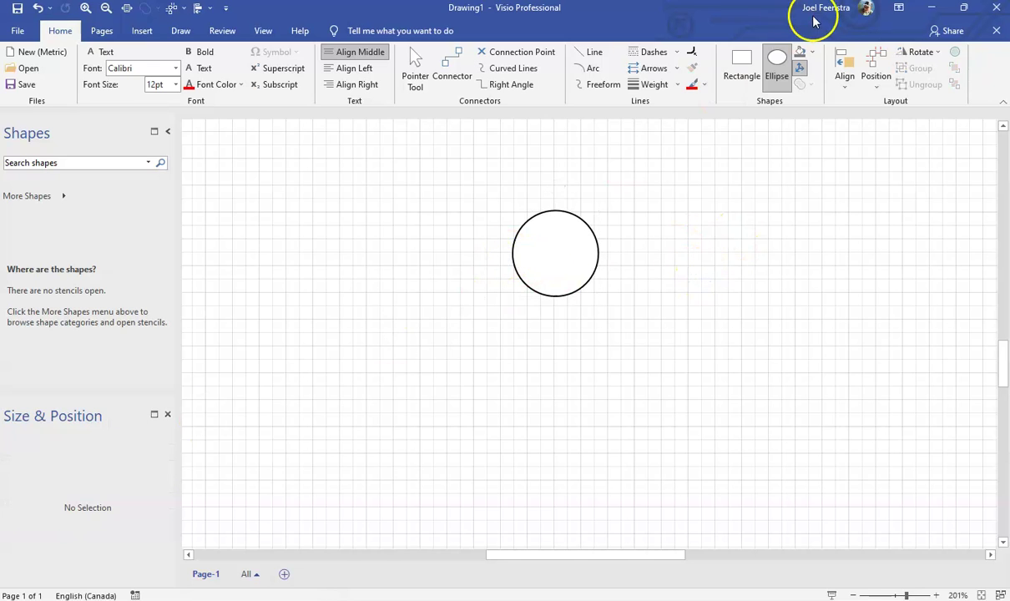
- Draw a bar rectangle and a small square to the right of the circle
left_click(741, 65)
left_click_drag(701, 239, 613, 254)
left_click(652, 342)
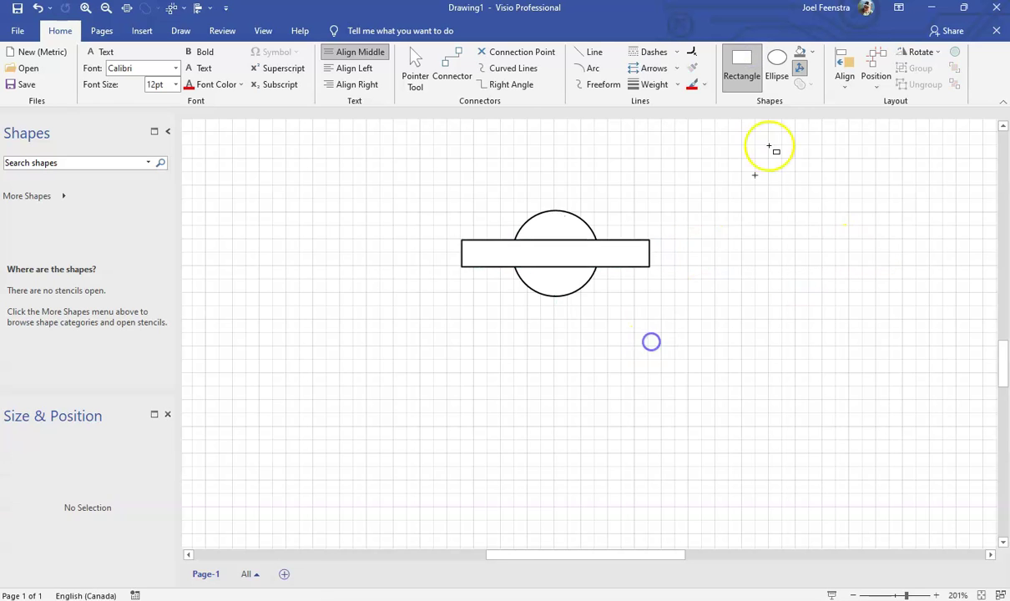
left_click_drag(742, 212, 782, 253)
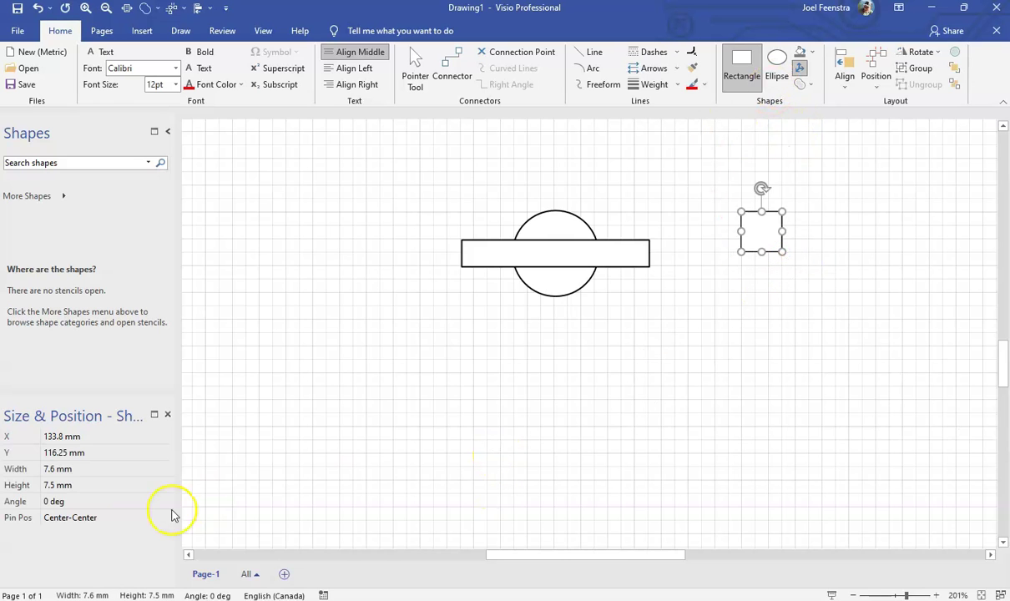
- Size the square to 8 x 8 mm and rotate it 45° into a diamond
left_click(63, 470)
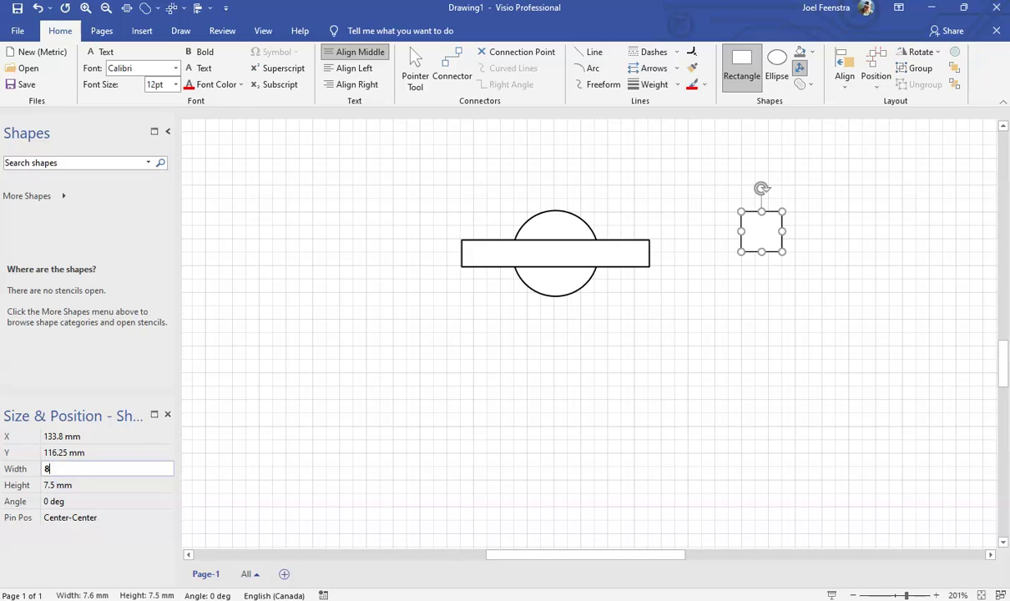
type("8")
key("Return")
key("Tab")
type("8")
key("Return")
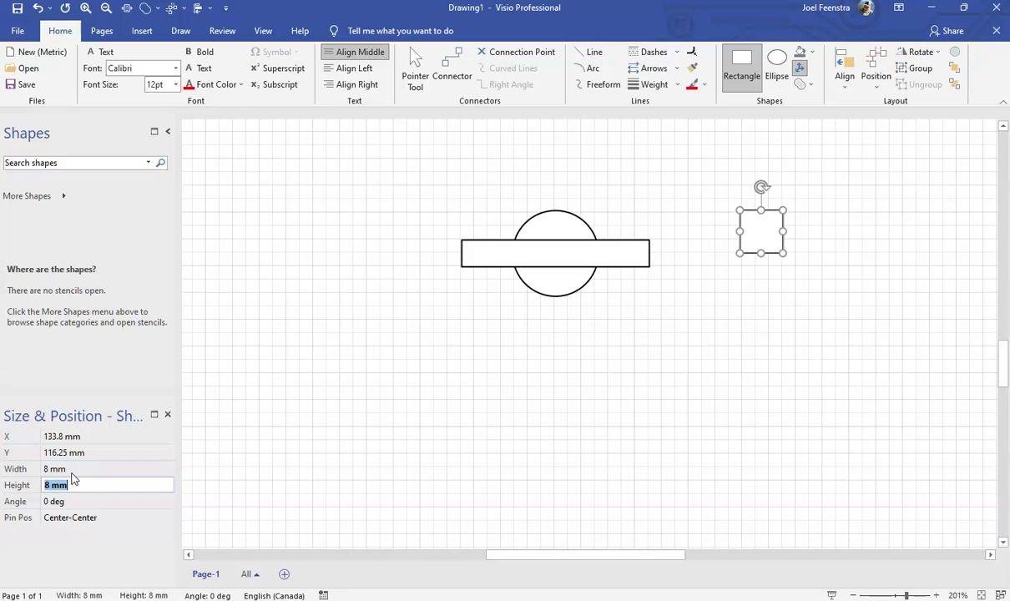
left_click(58, 502)
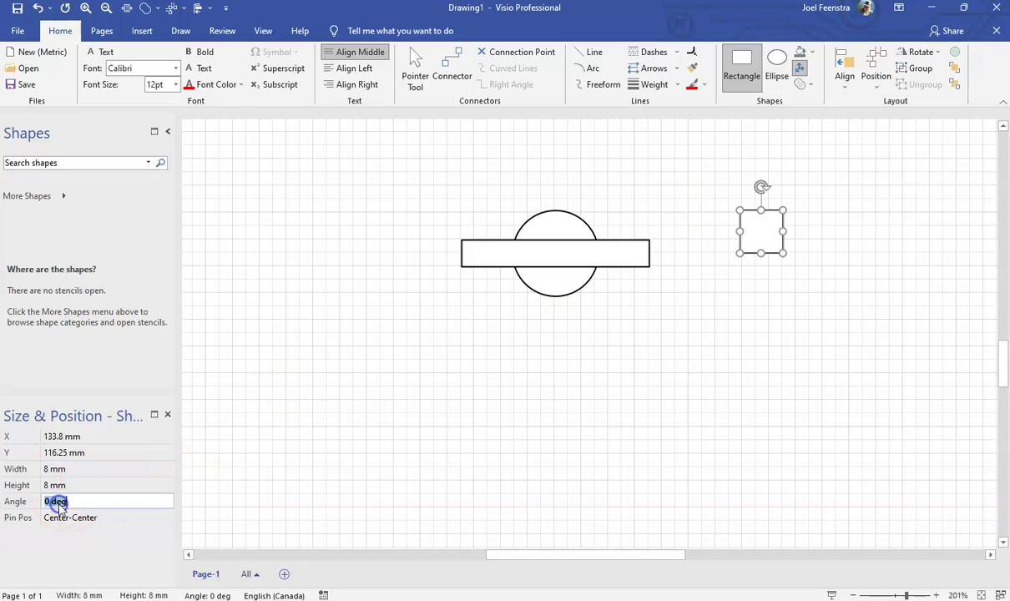
key("Return")
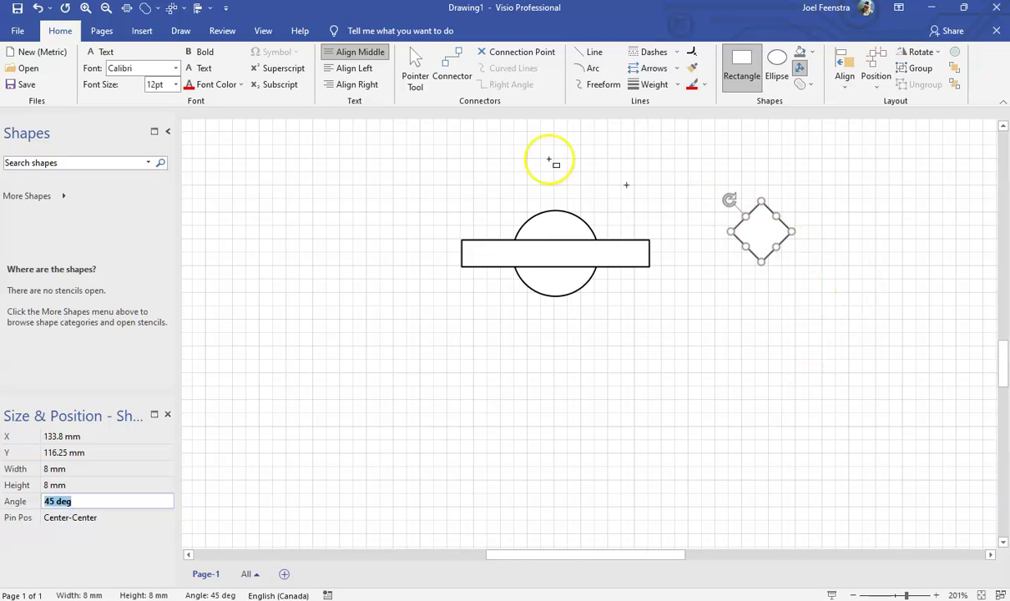
- With the Pointer Tool, marquee-select the circle, bar and diamond together
left_click(415, 59)
left_click(828, 158)
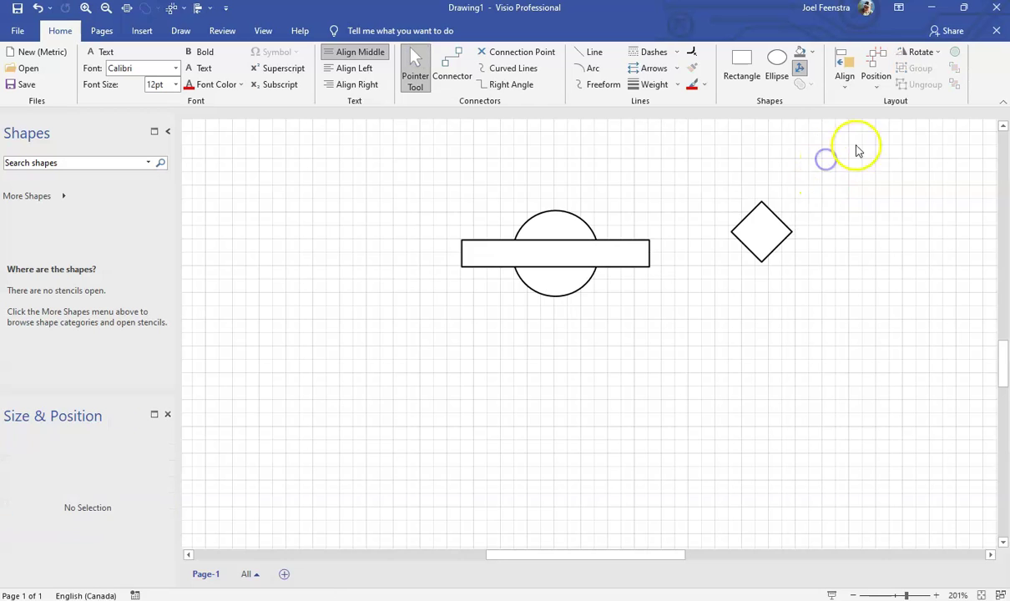
left_click_drag(856, 142, 315, 398)
- Apply Align Center and Align Middle to the three shapes
left_click(844, 71)
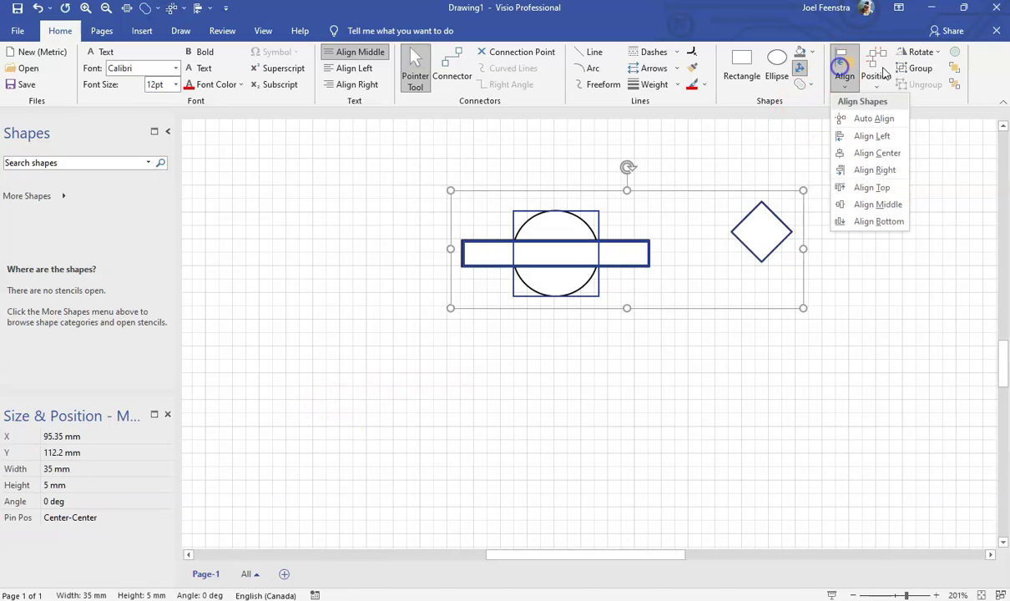
left_click(905, 155)
left_click(845, 71)
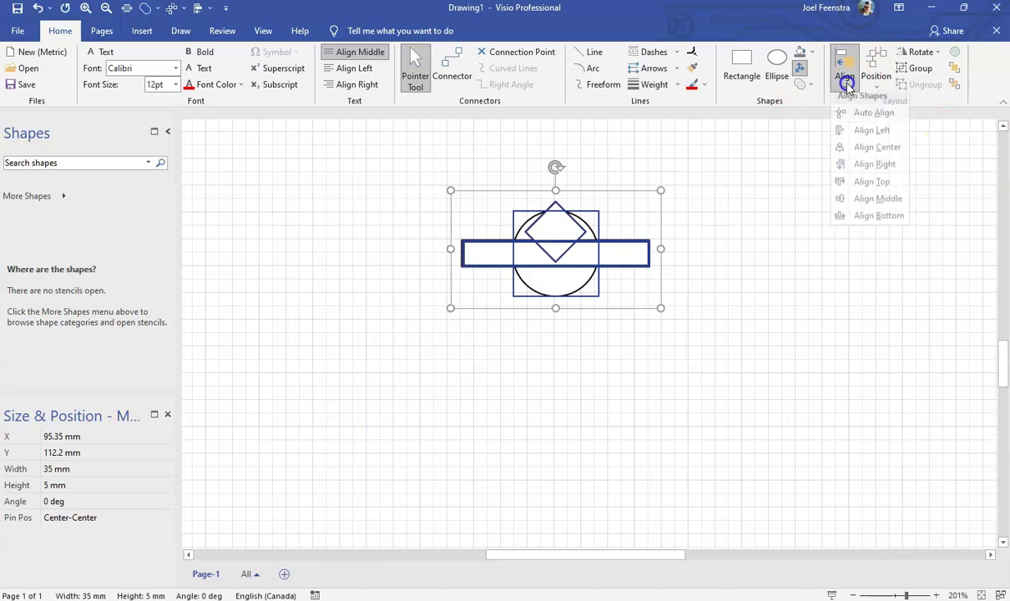
left_click(892, 204)
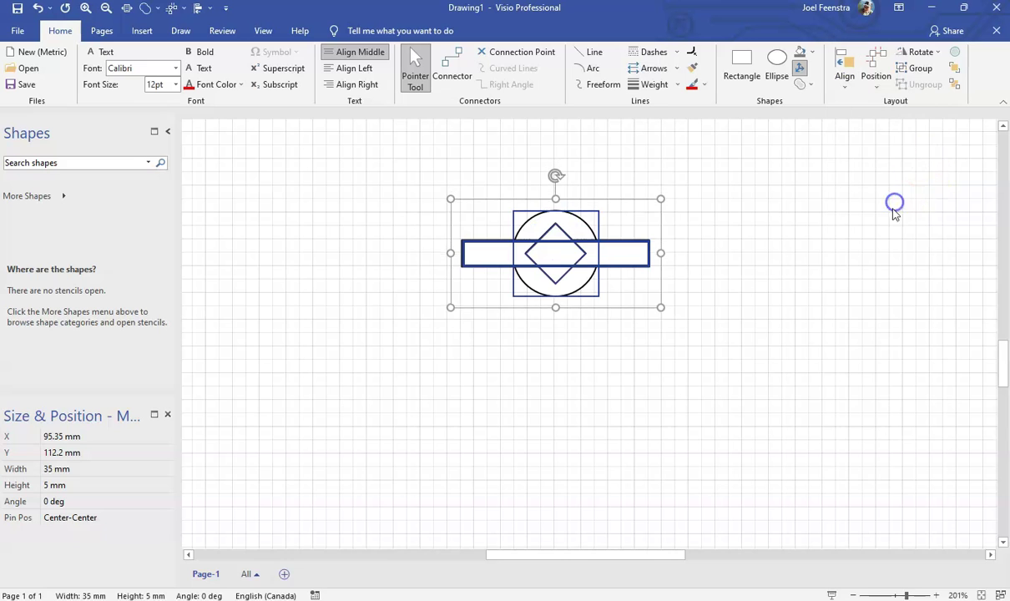
- Reselect all three aligned shapes for a shape operation
left_click(772, 361)
left_click_drag(323, 164, 859, 403)
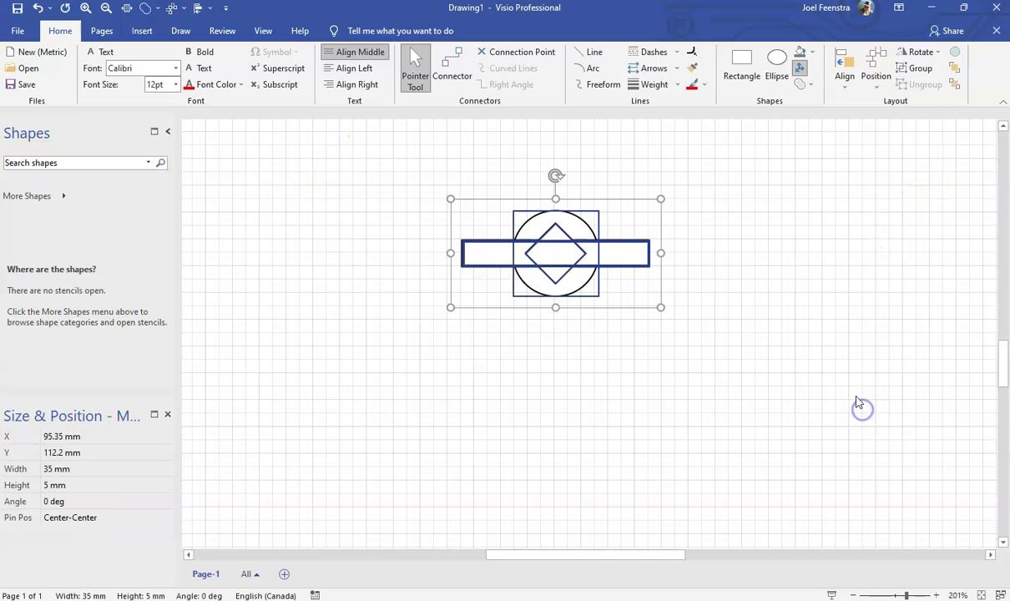
left_click(807, 84)
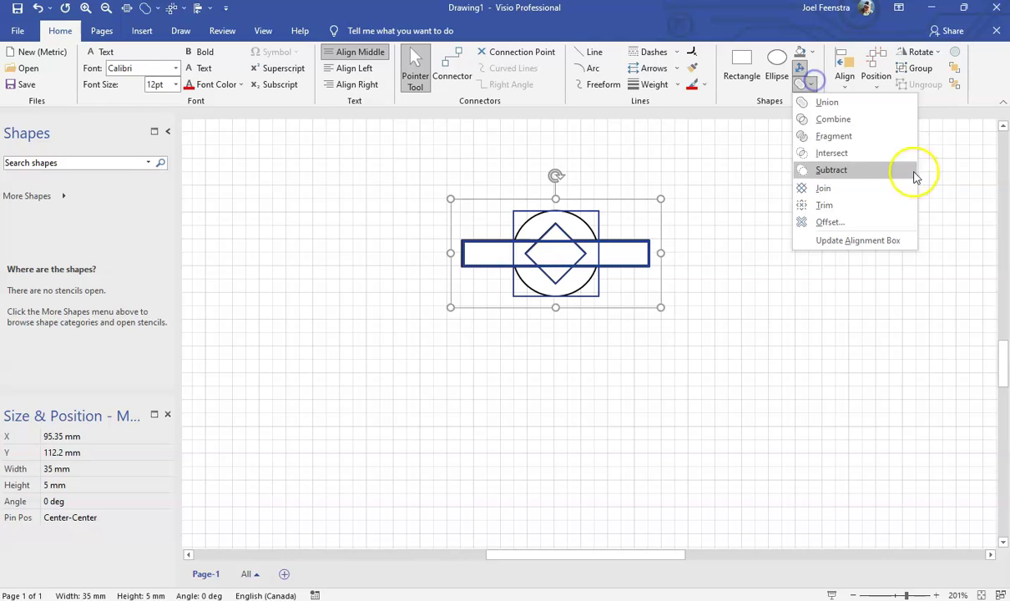
- Fragment the shapes and delete the bar pieces left and right of the circle
left_click(855, 140)
left_click(628, 248)
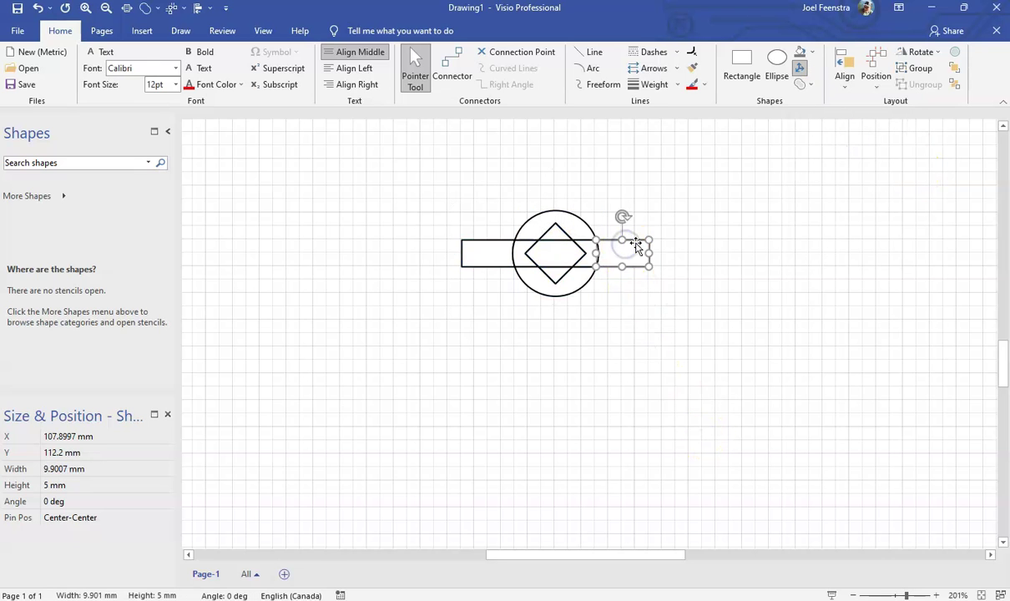
key("Delete")
left_click(473, 248)
key("Delete")
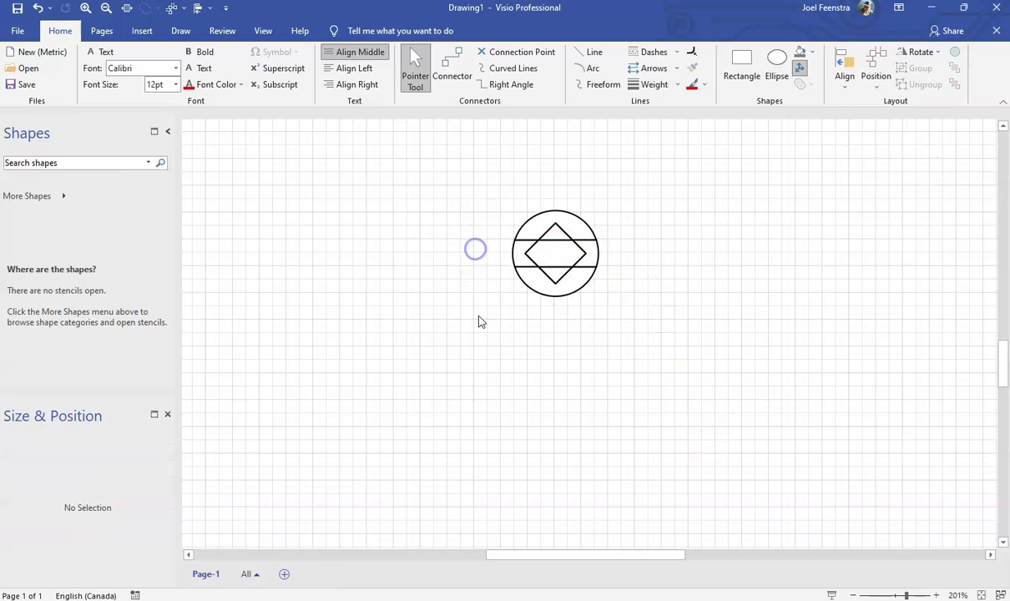
scroll(623, 329, "up", 2, "ctrl")
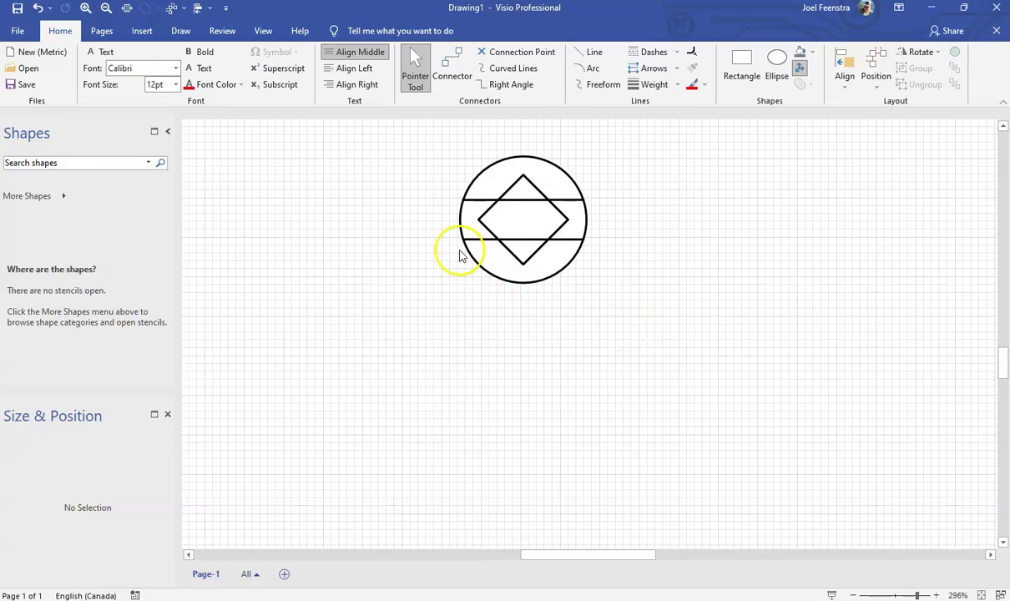
scroll(470, 219, "up", 2, "ctrl")
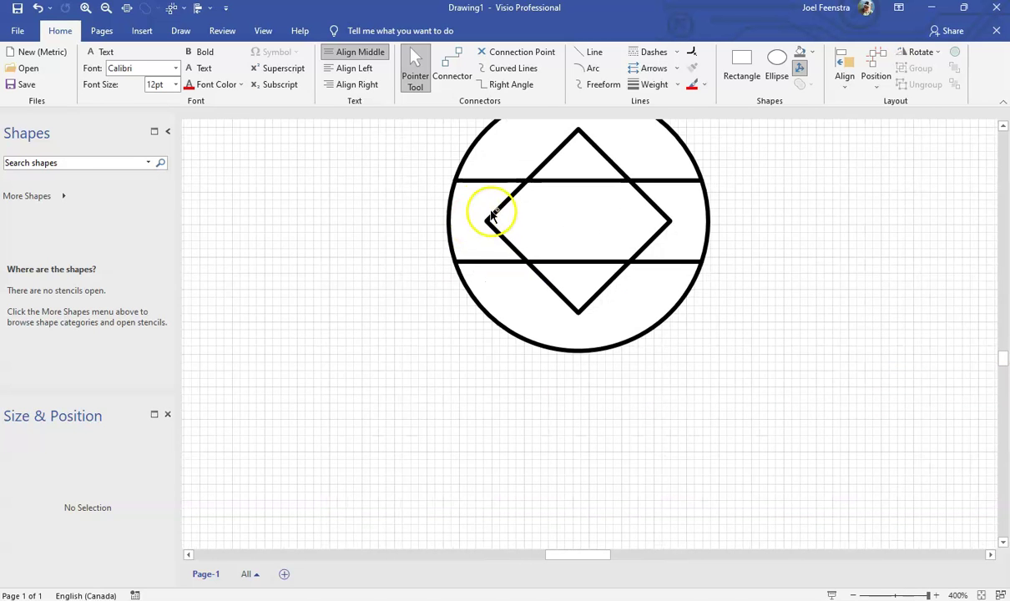
- Union the two band pieces and top and bottom triangles into one pointed band
left_click(459, 242)
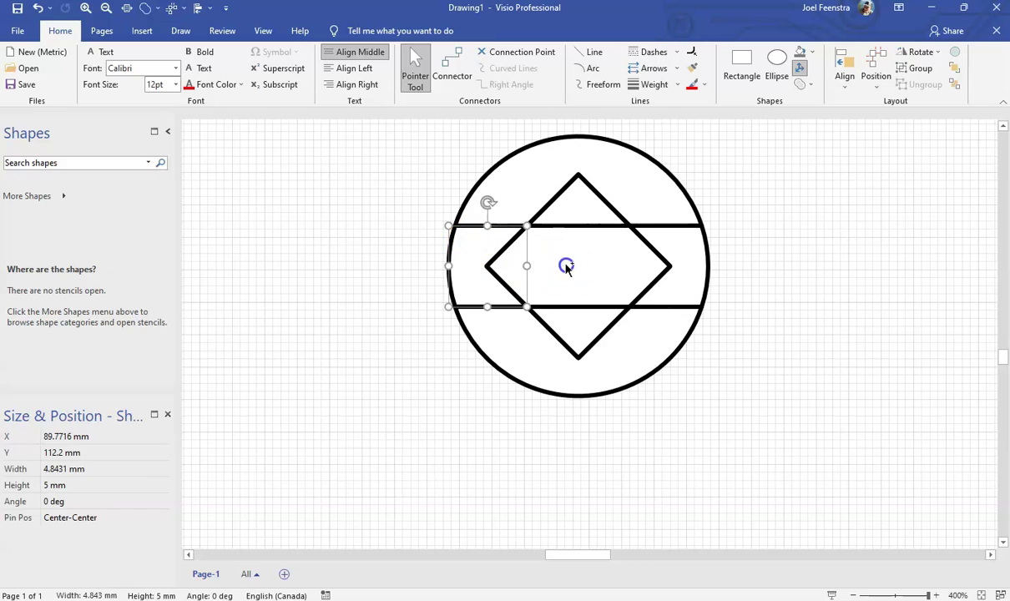
left_click(583, 213, "shift")
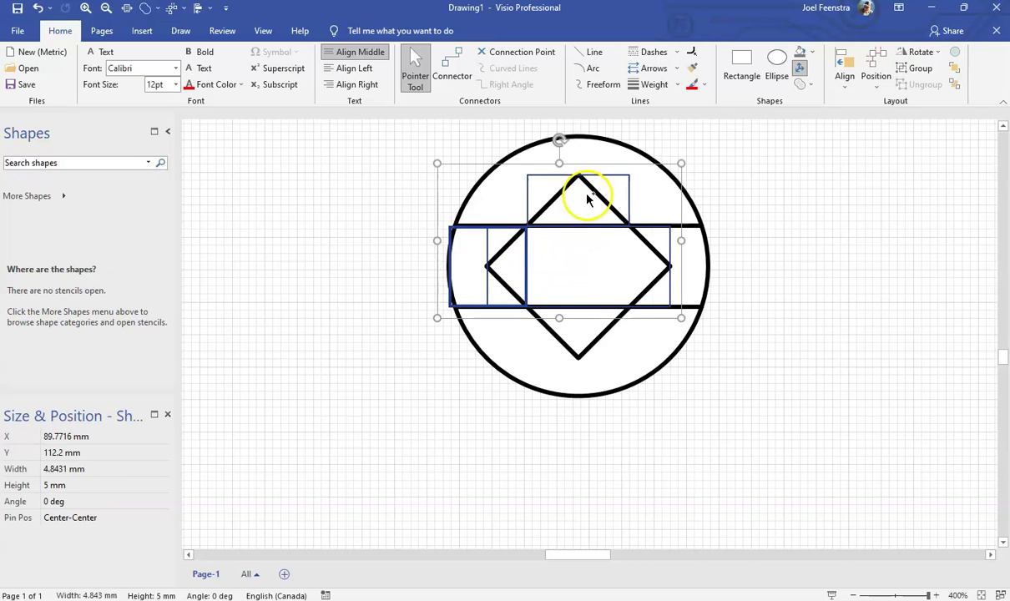
left_click(699, 261, "shift")
left_click(589, 334, "shift")
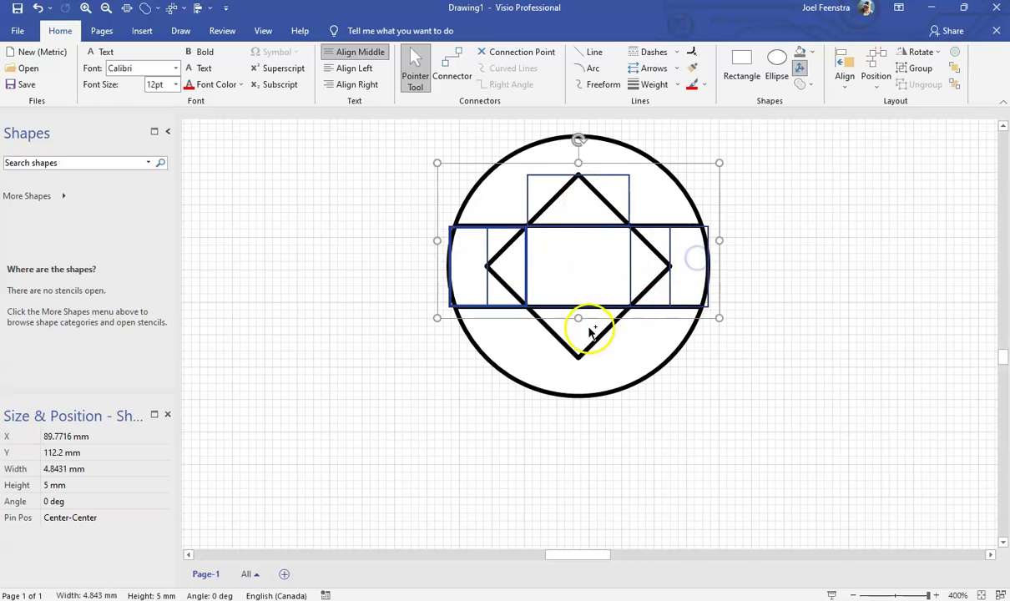
left_click(818, 88)
left_click(850, 106)
left_click(830, 299)
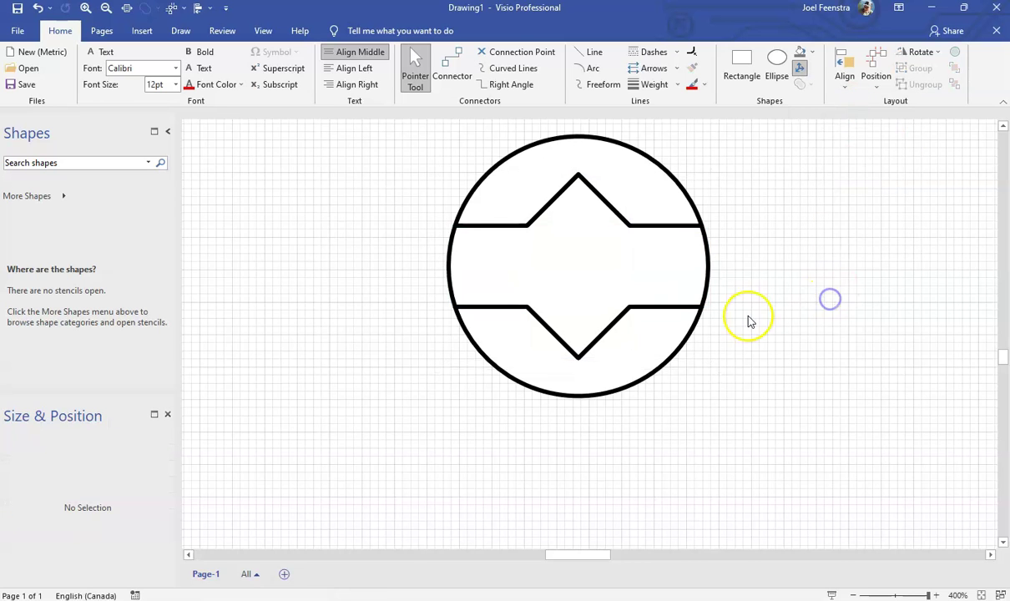
scroll(749, 321, "down", 5)
scroll(772, 346, "up", 4)
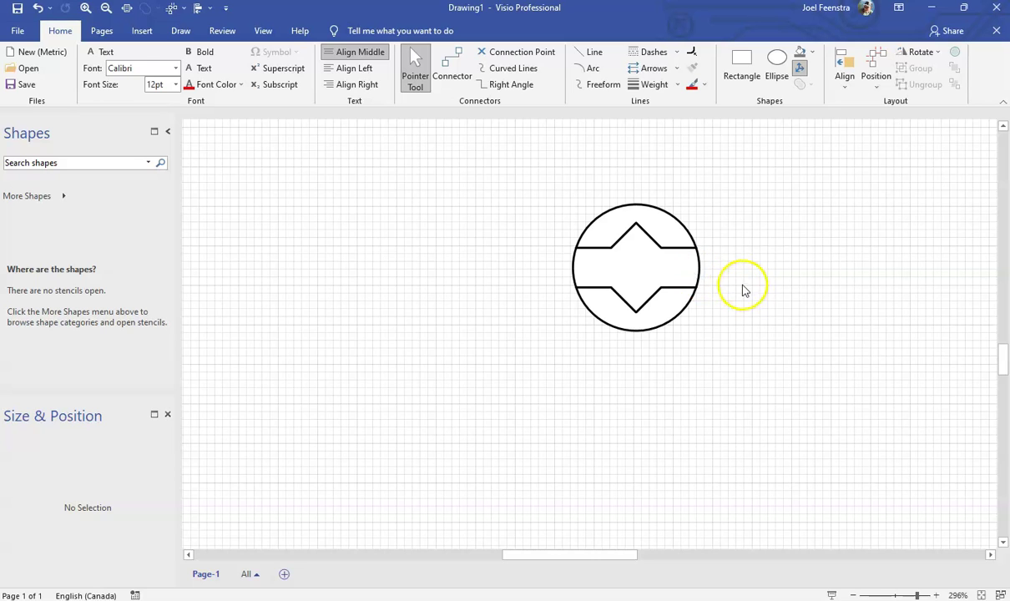
- Fill the pointed centre band with Gold, Accent 6, Darker 25%
left_click(650, 281)
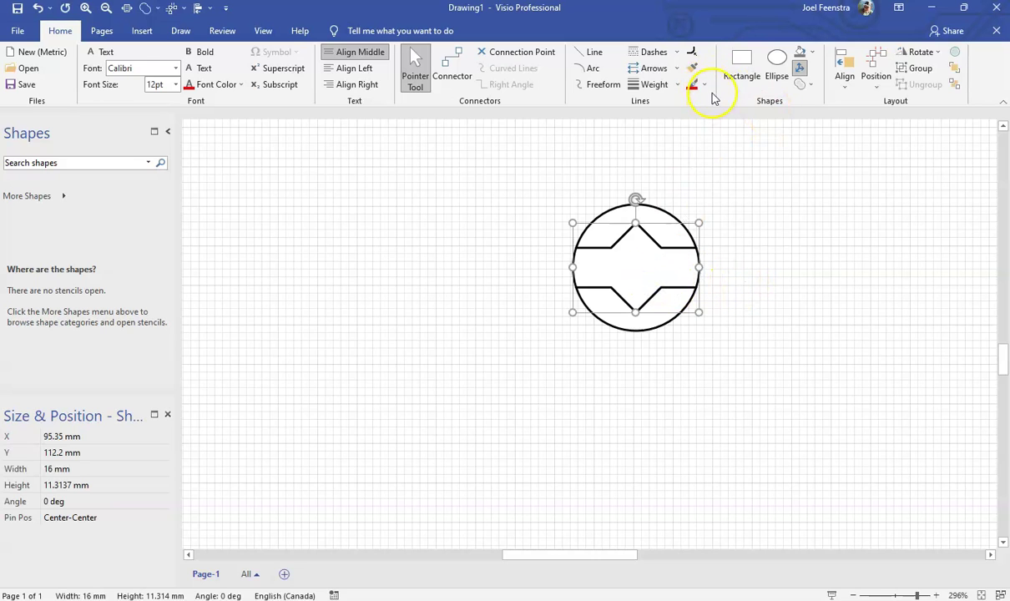
left_click(812, 52)
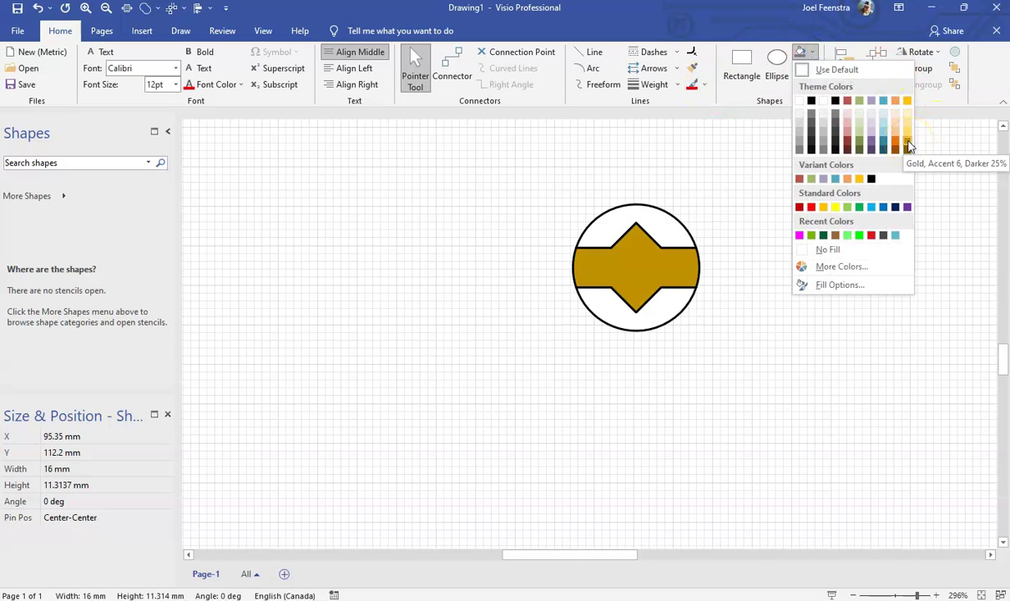
left_click(905, 143)
- Fill the circle's upper and lower pieces with a light gold
left_click_drag(676, 251, 666, 235)
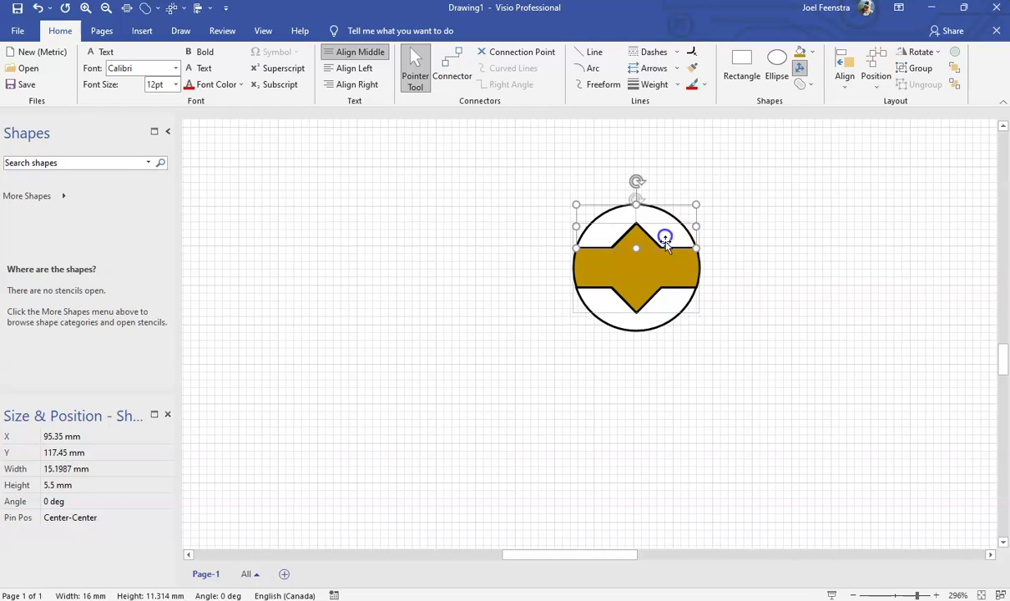
left_click(665, 316, "shift")
left_click(811, 52)
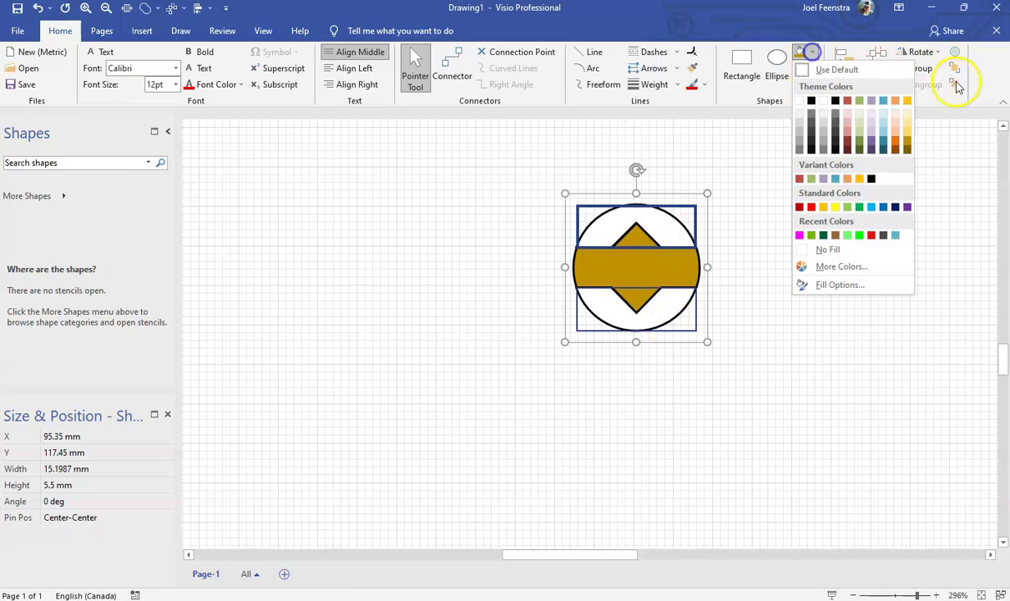
left_click(910, 133)
left_click(805, 331)
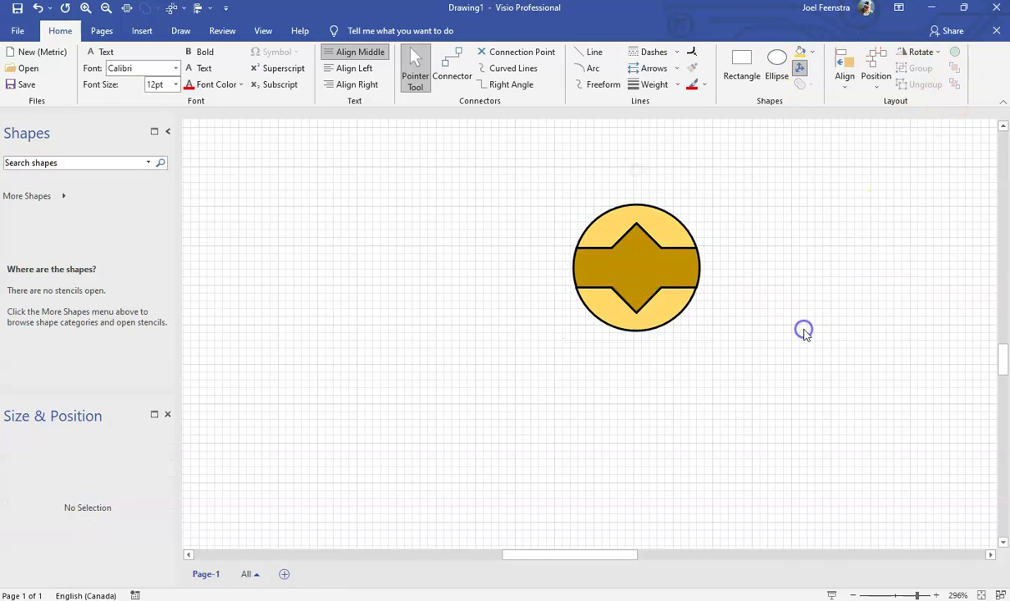
scroll(803, 330, "down", 5)
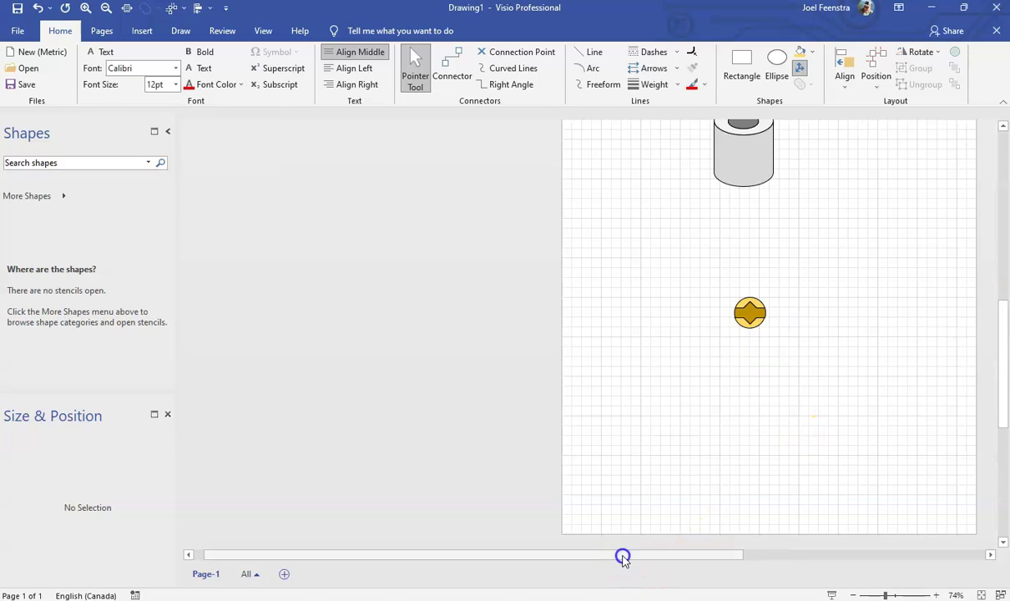
left_click_drag(623, 557, 650, 560)
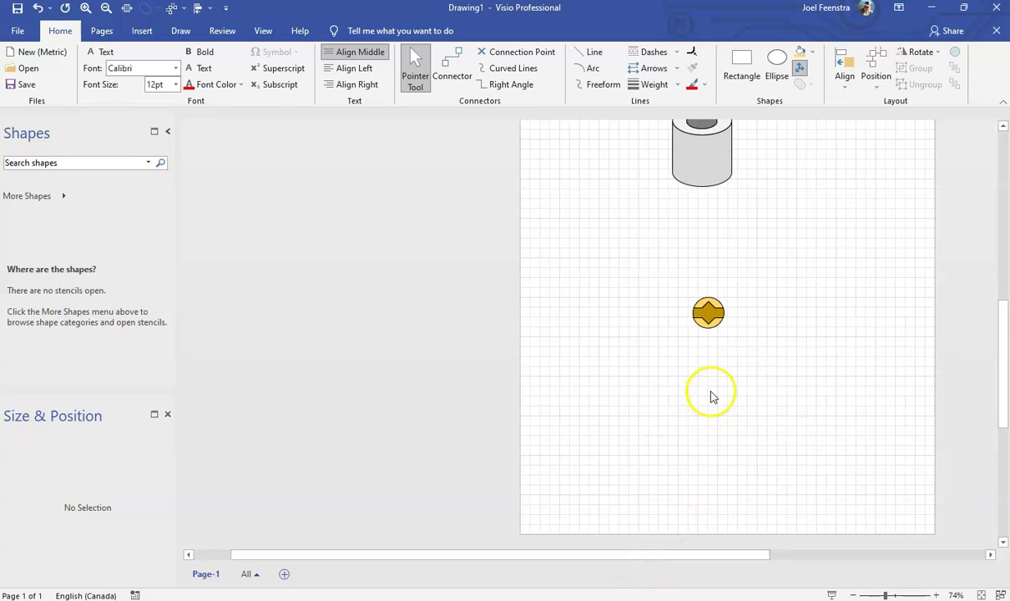